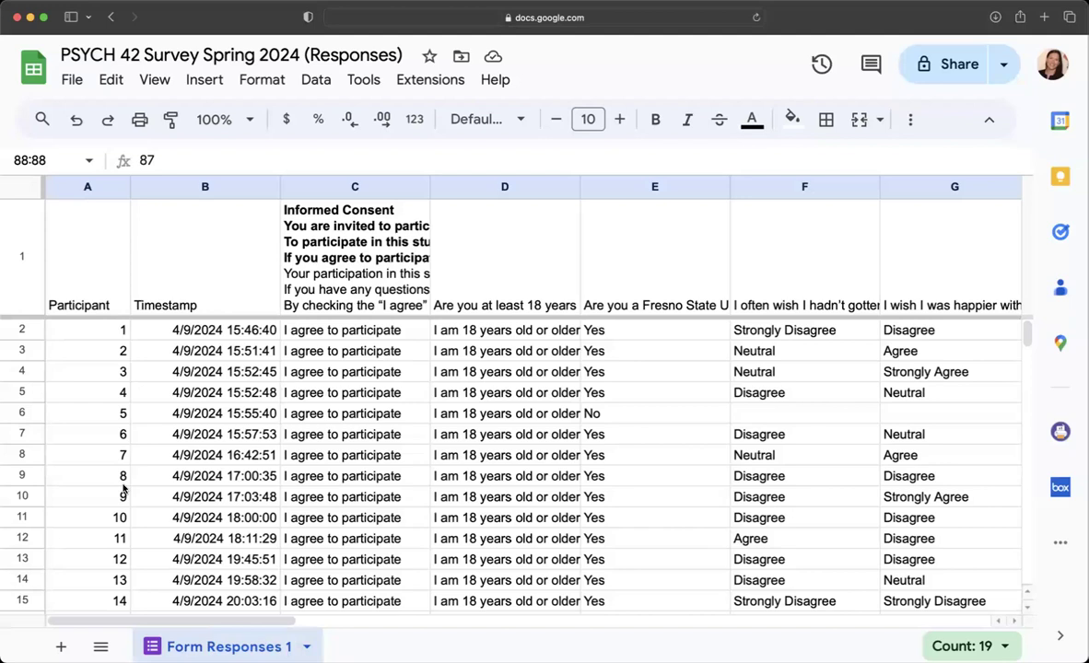
drag(123, 350, 123, 516)
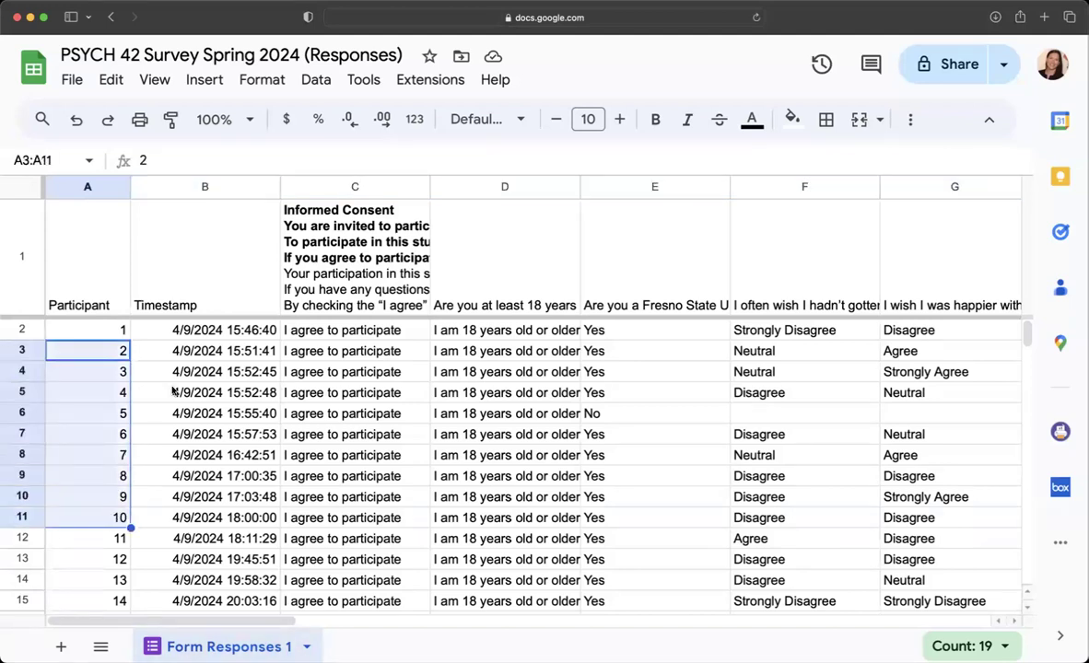
scroll(172, 392, down, 6)
scroll(230, 405, up, 6)
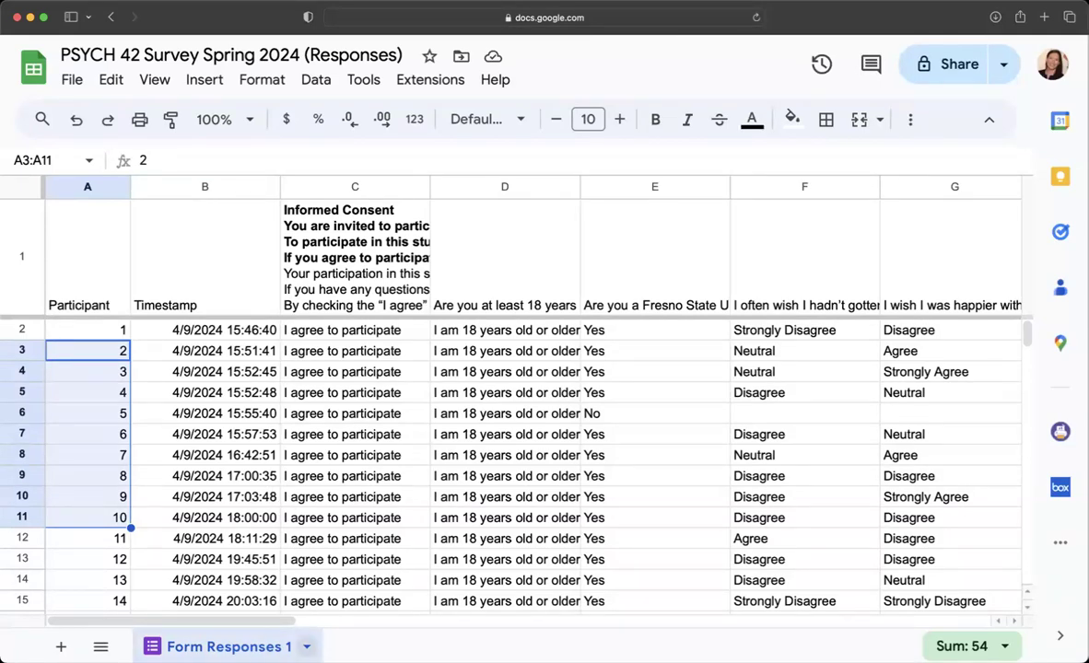
Duplicate the Form Responses 1 sheet to get a working copy of the survey data.
click(306, 646)
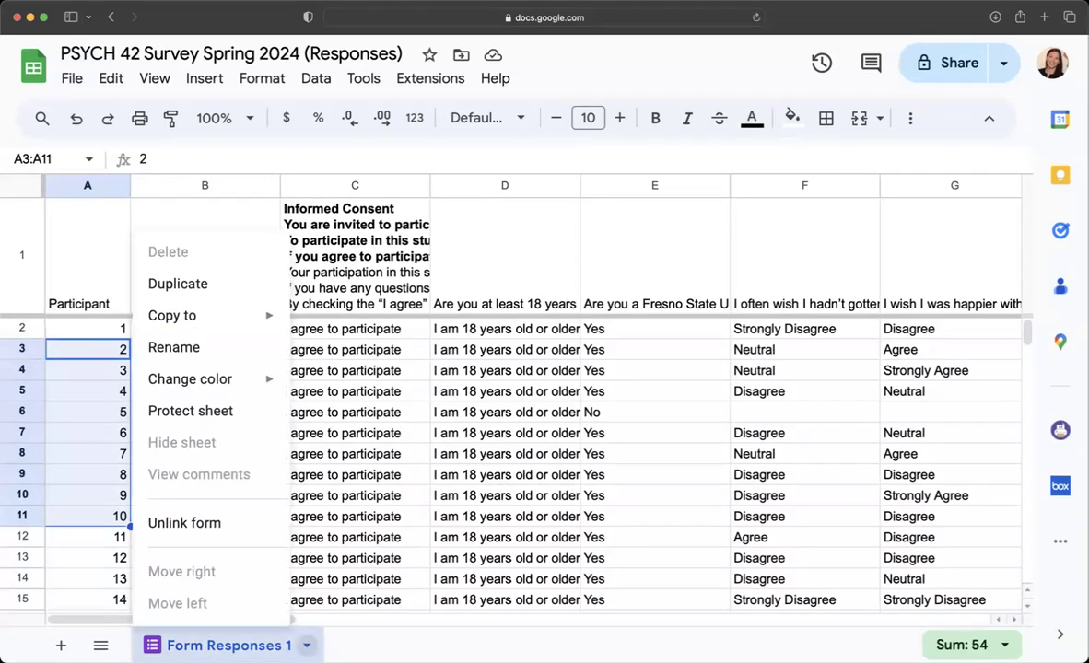
key(Escape)
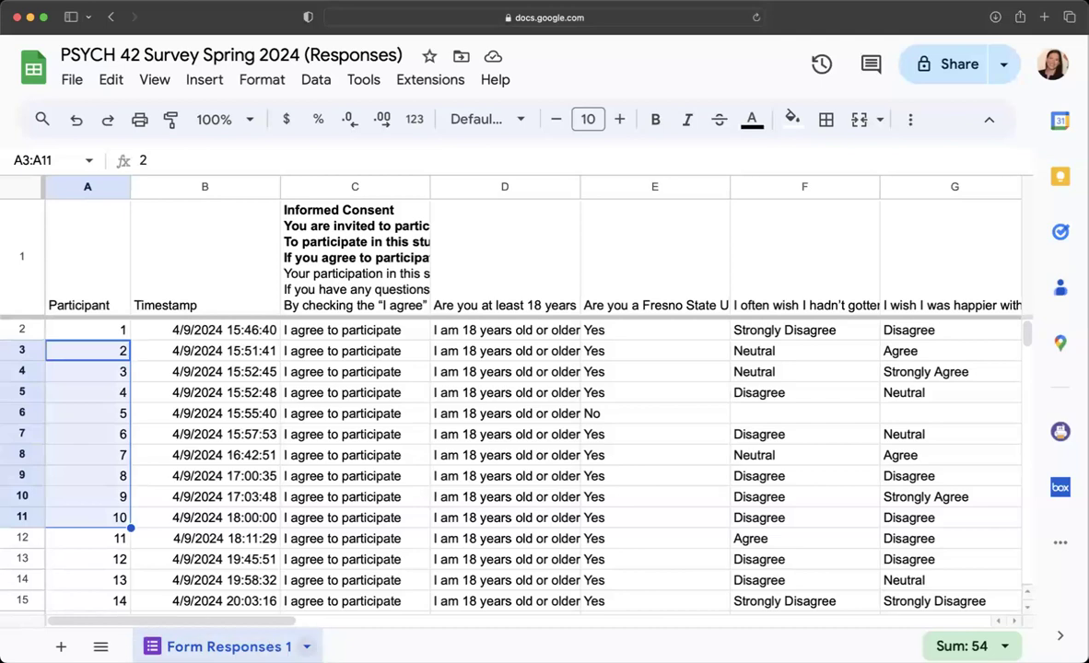
click(306, 646)
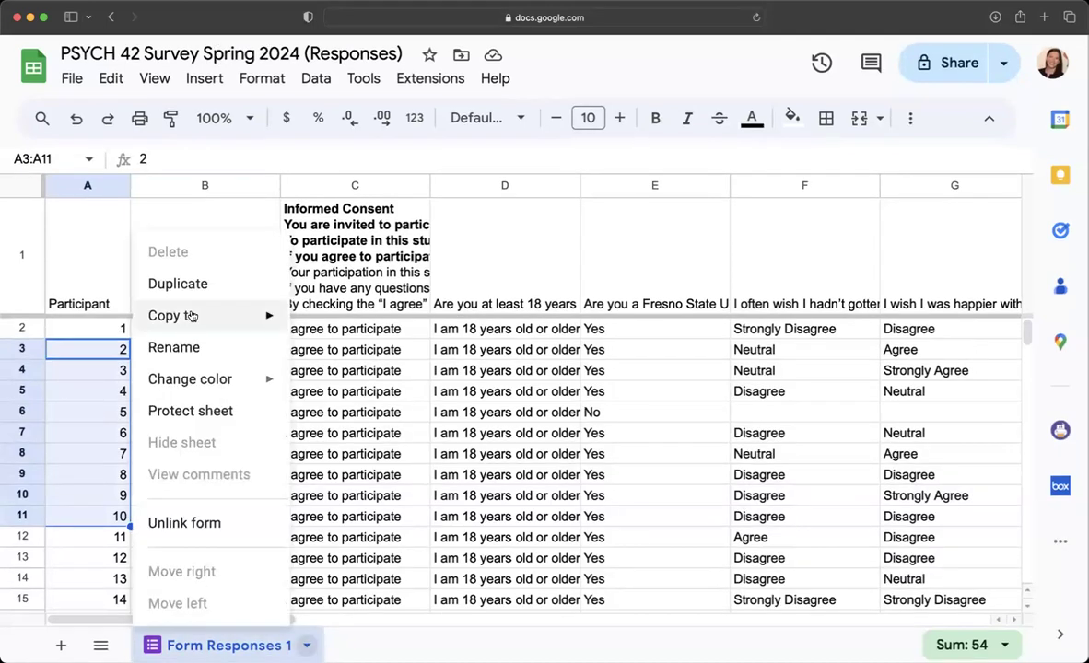
click(178, 285)
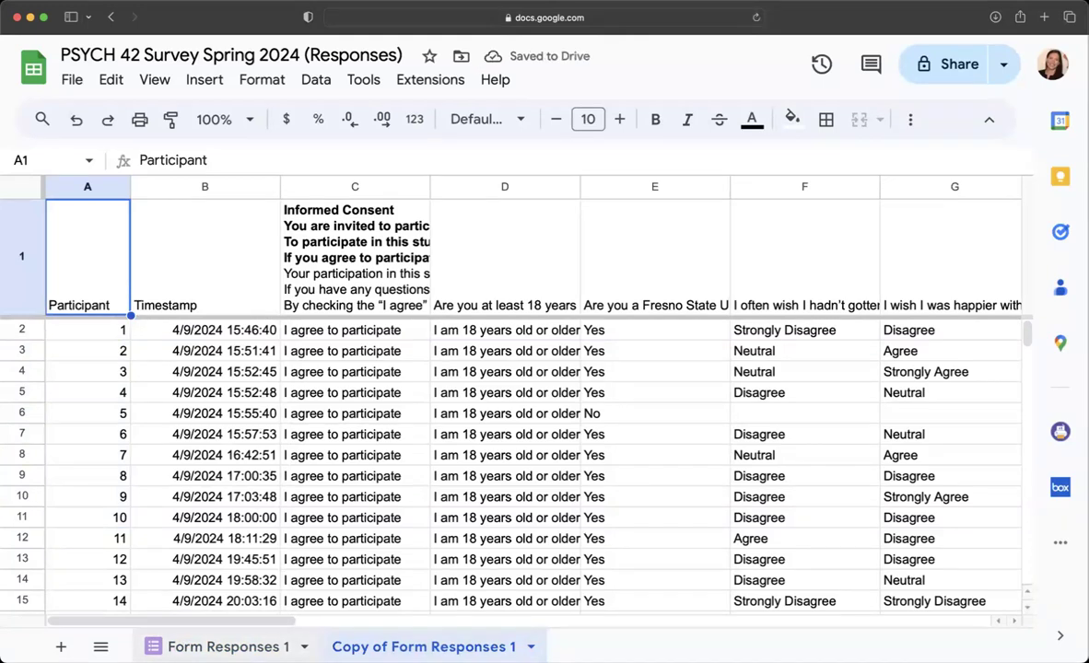
Hide the original Form Responses 1 sheet, keeping only the copy in view.
click(196, 648)
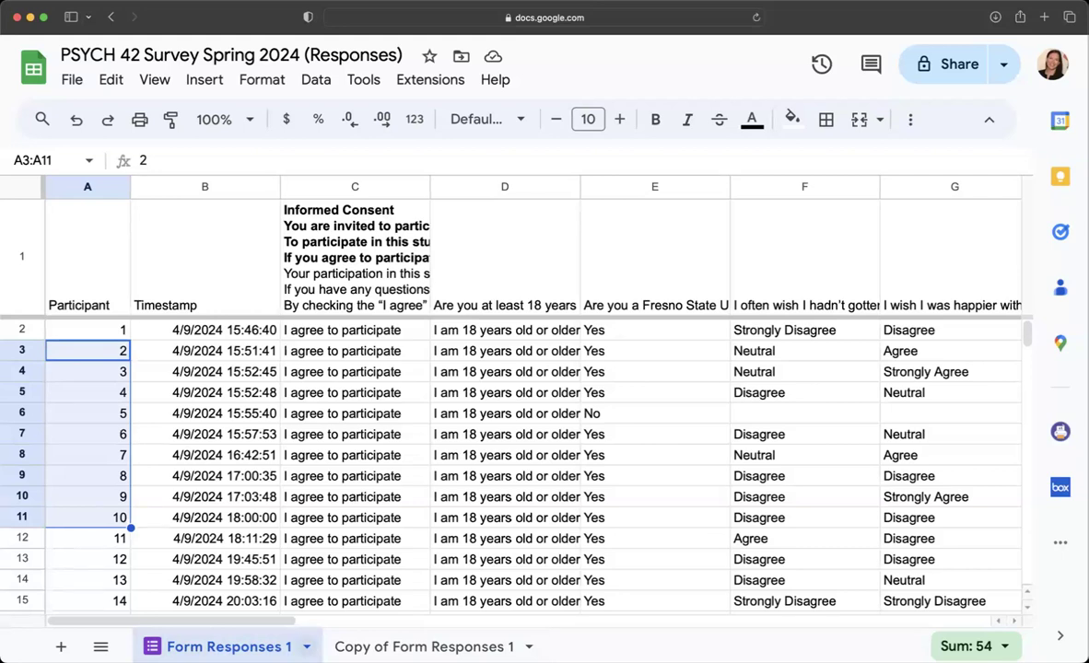
click(307, 647)
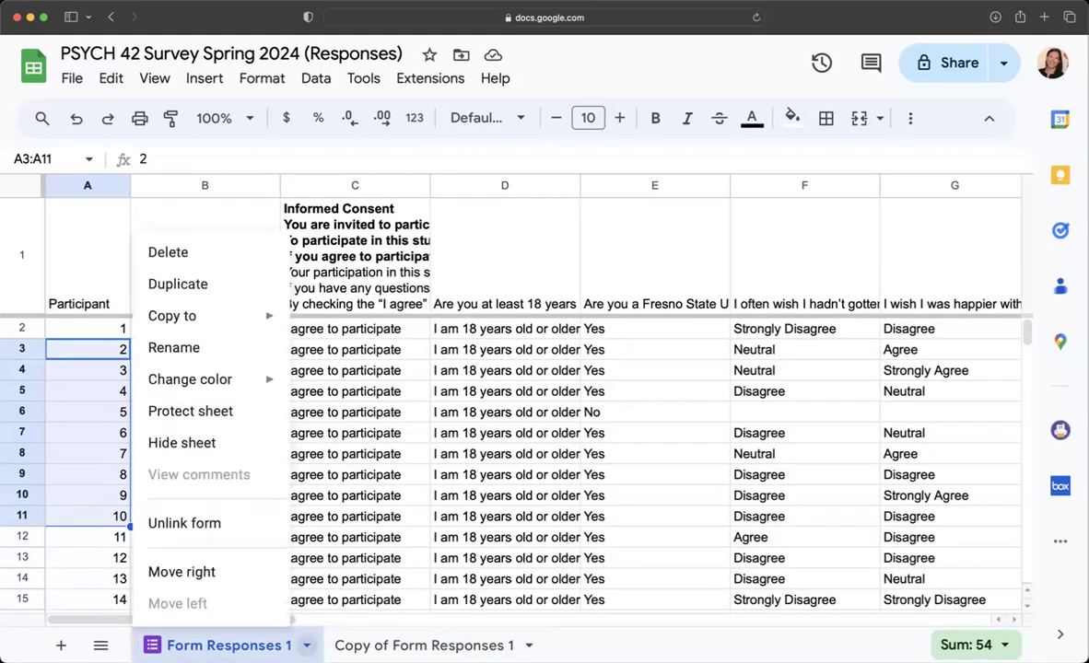
click(161, 440)
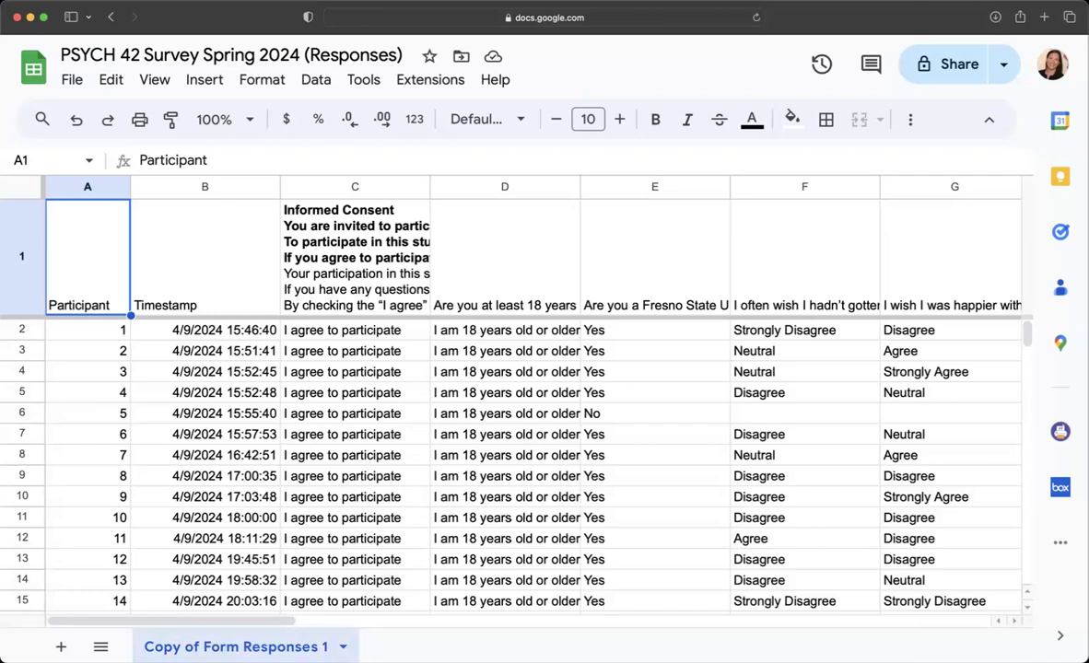
Rename the sheet Copy of Form Responses 1 as Clean Data.
double_click(236, 647)
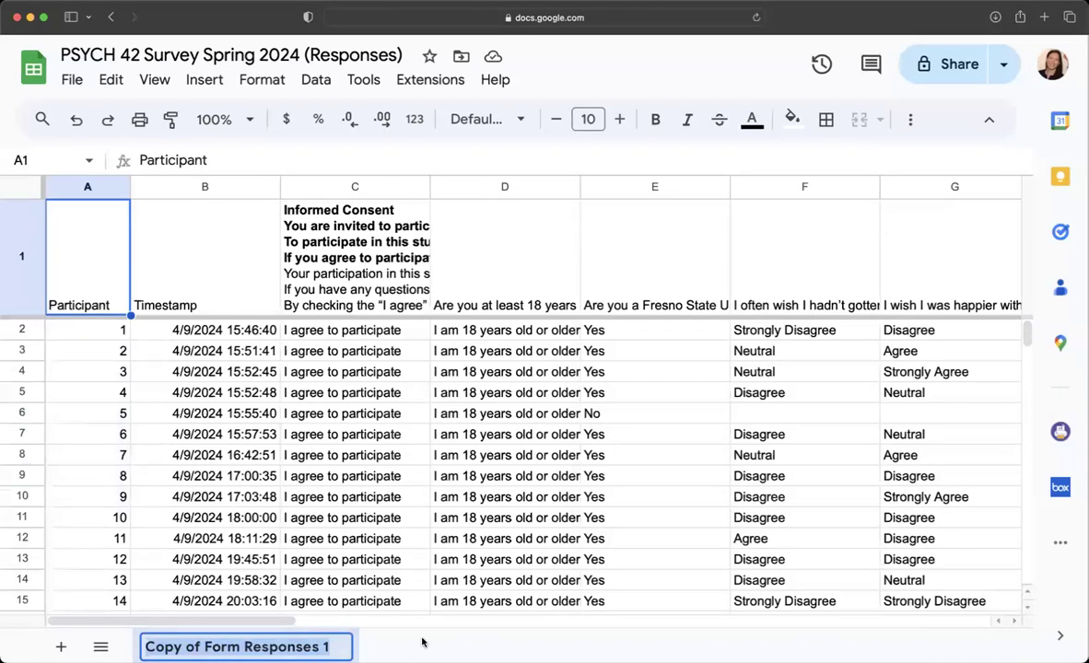
text(Cleab)
key(BackSpace)
key(BackSpace)
text(anData)
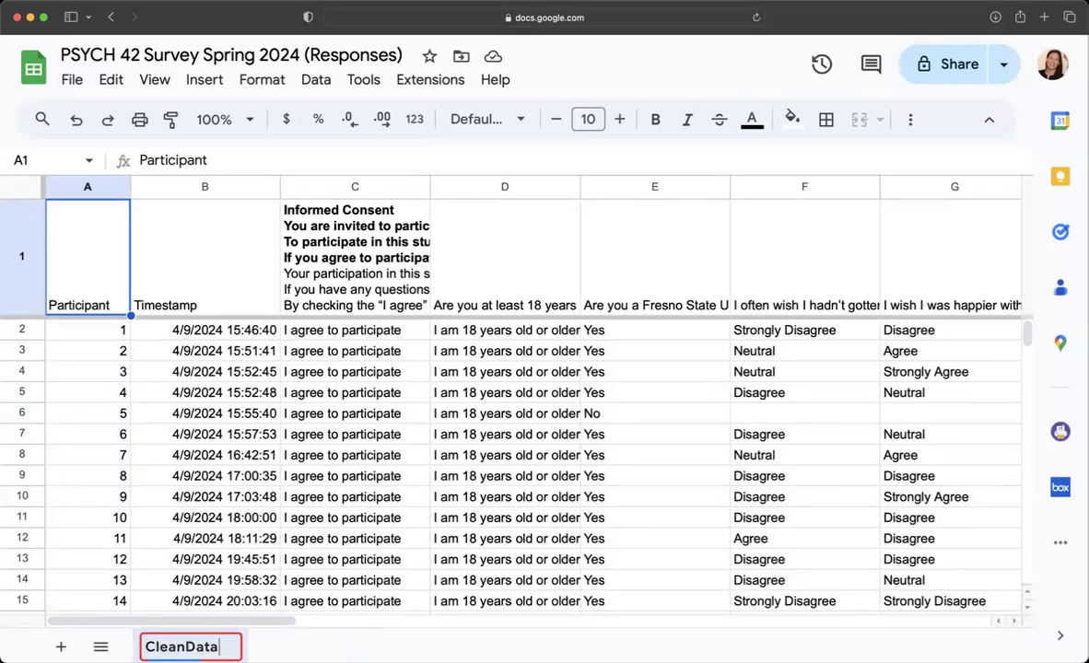
key(Left)
key(Left)
key(Left)
key(Left)
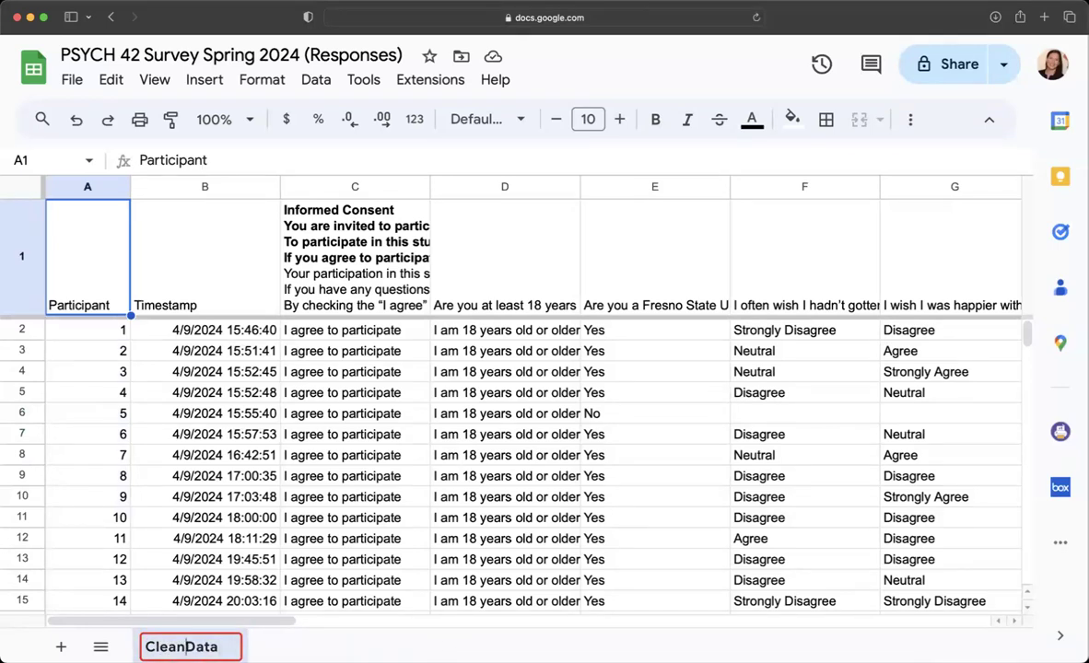
key(Return)
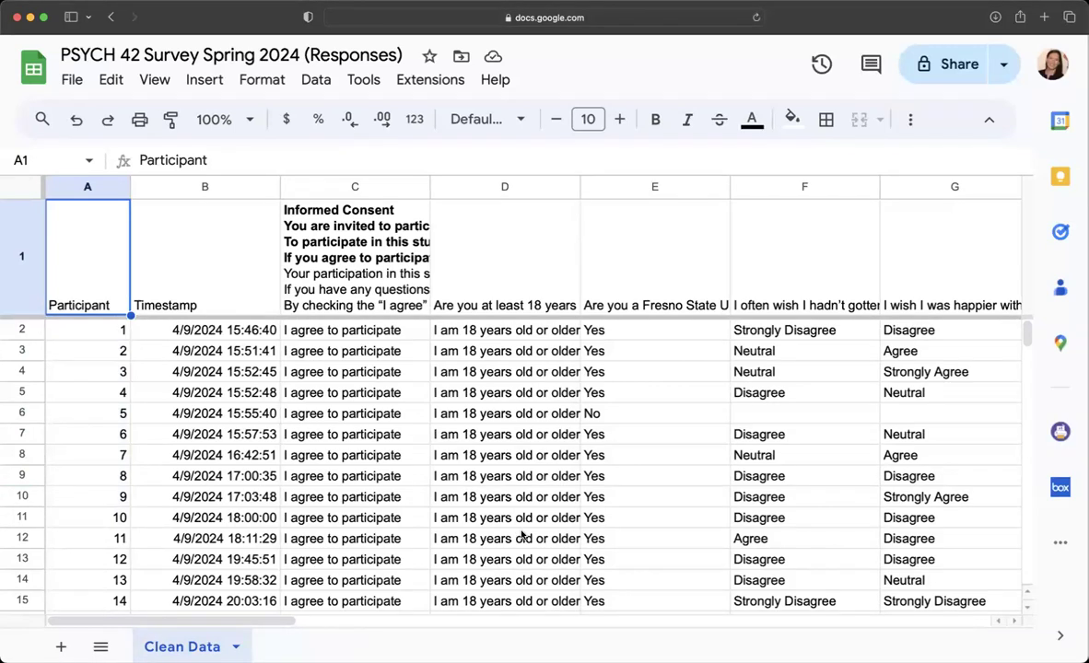
Examine how the frozen header row behaves while browsing the participant responses, and view the row-freezing options.
click(27, 255)
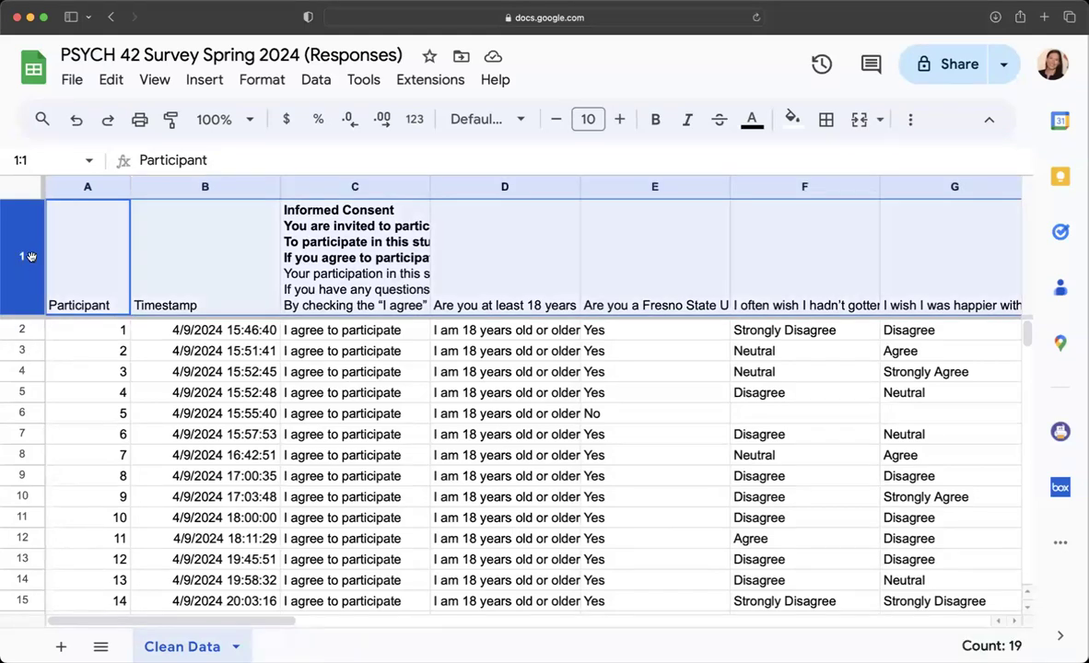
click(24, 329)
click(26, 351)
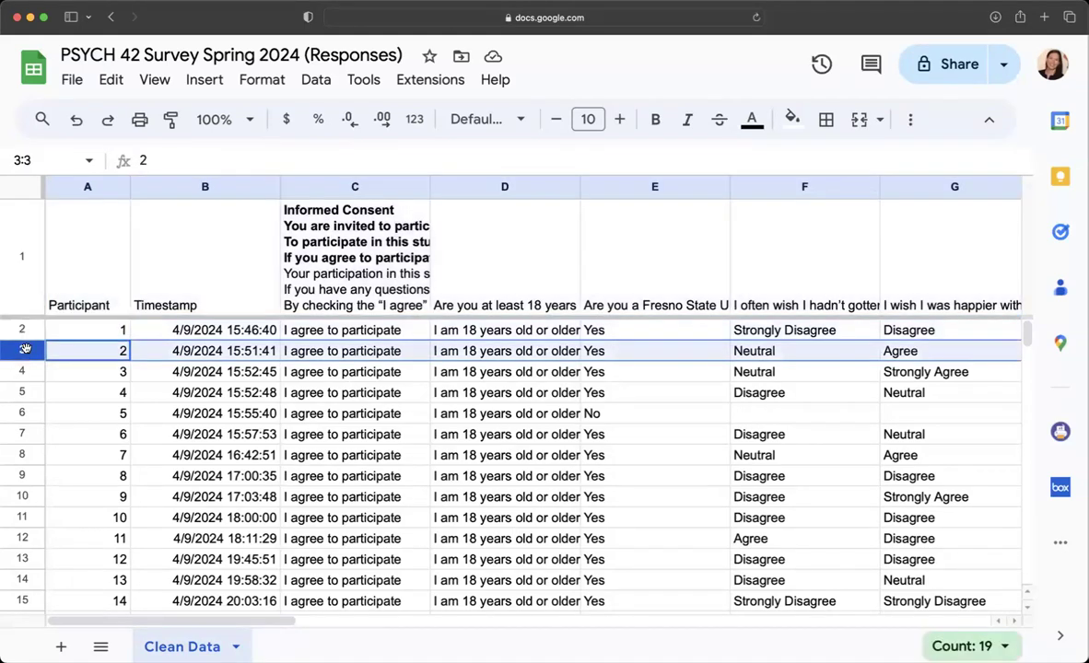
click(16, 253)
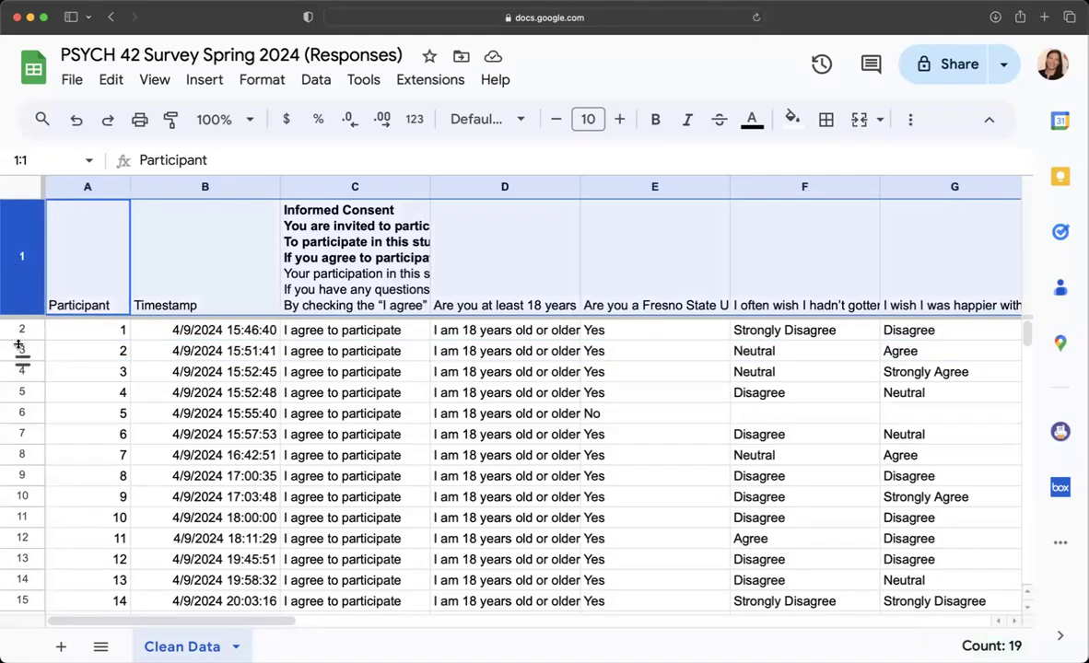
scroll(185, 373, down, 7)
scroll(185, 372, up, 7)
scroll(185, 373, right, 1)
scroll(185, 372, down, 7)
scroll(185, 372, up, 7)
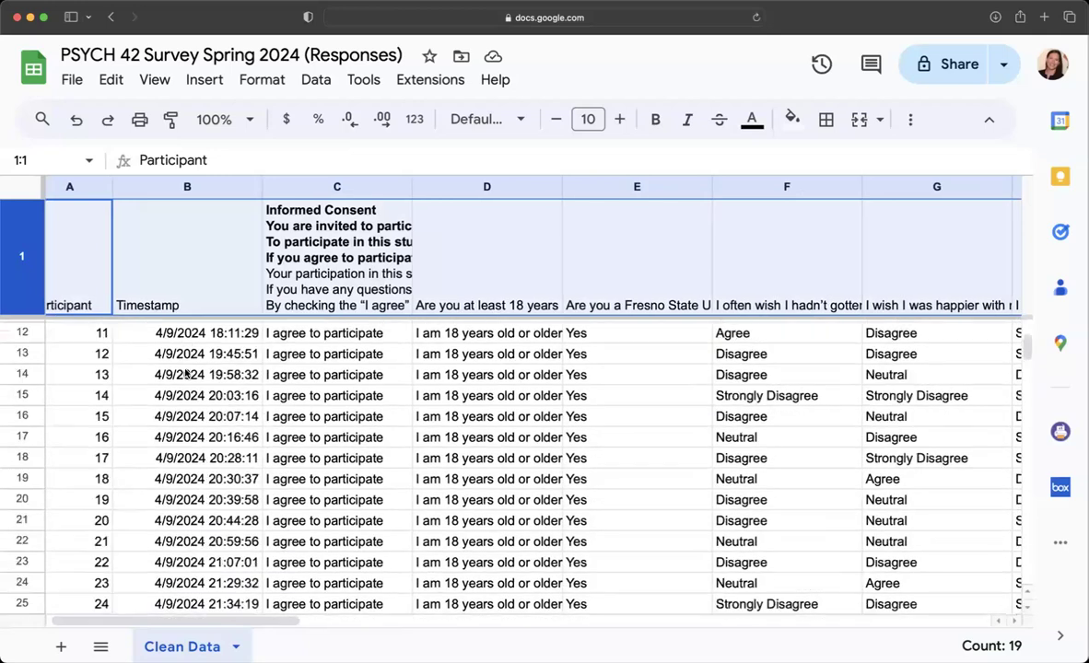
scroll(138, 372, left, 1)
scroll(120, 371, down, 6)
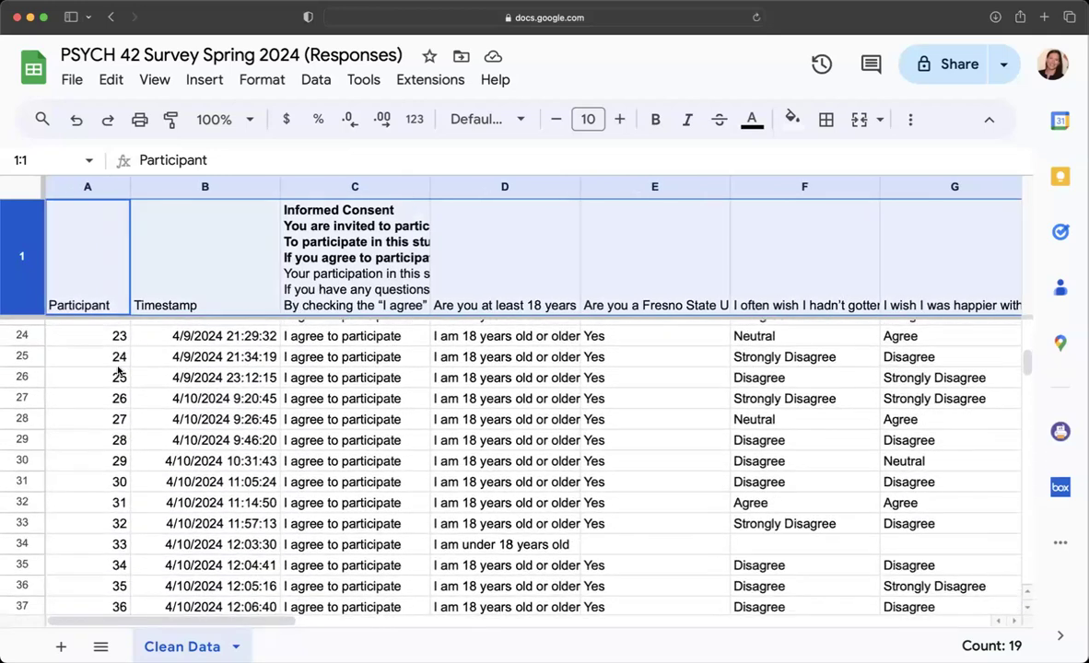
scroll(119, 370, up, 7)
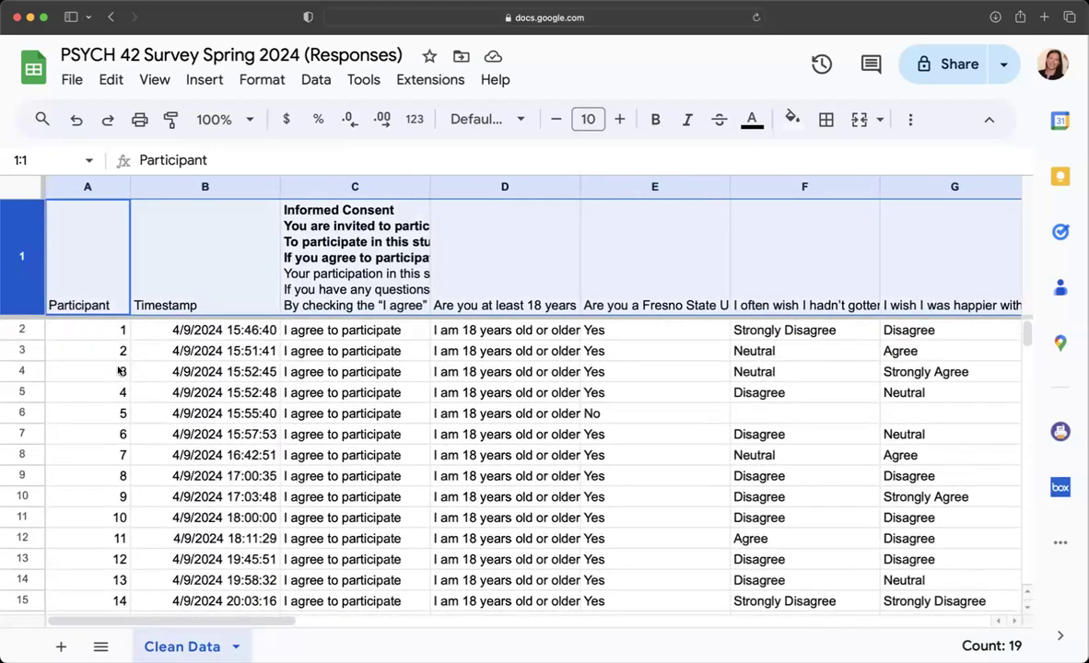
scroll(91, 294, right, 1)
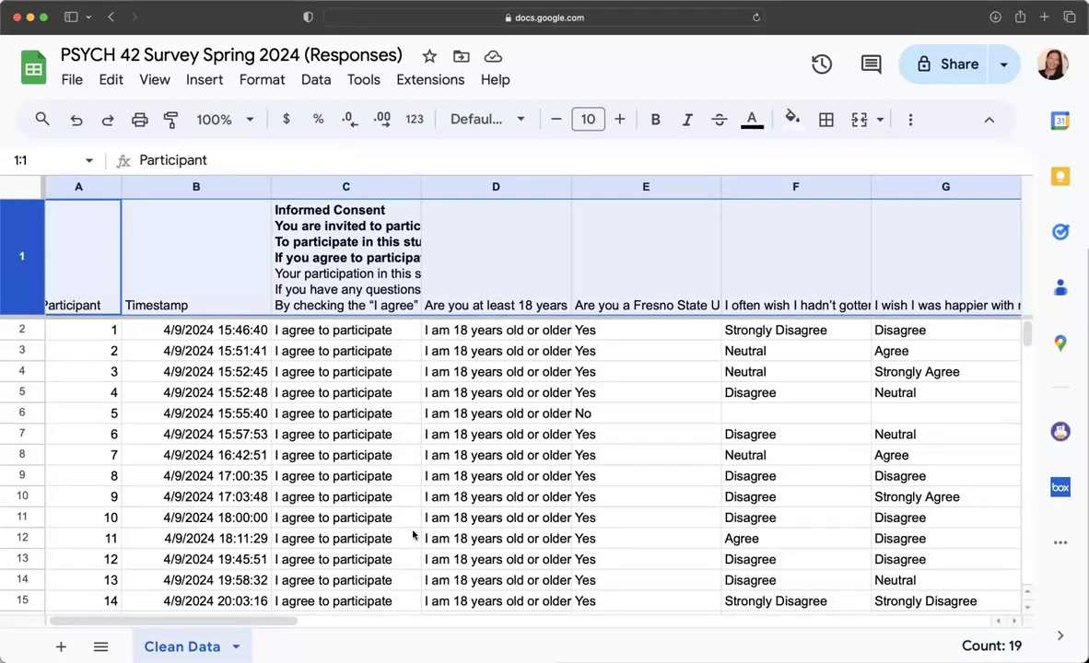
click(152, 83)
mouse_move(175, 152)
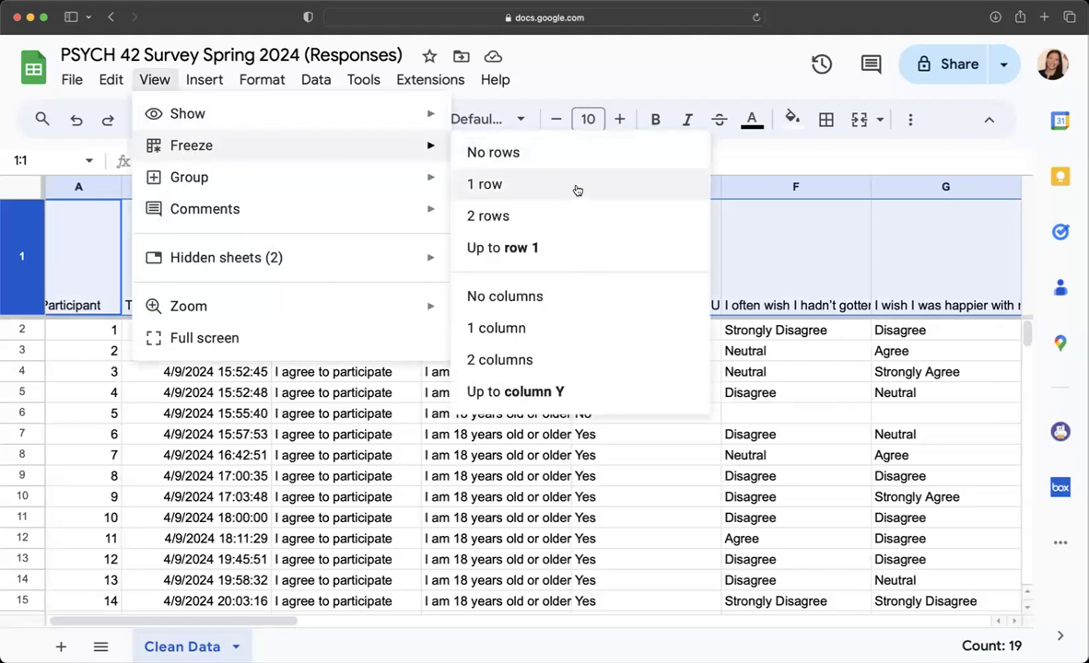
click(208, 436)
Freeze the Participant column as the one fixed column and check it while moving across the responses.
click(74, 189)
double_click(120, 274)
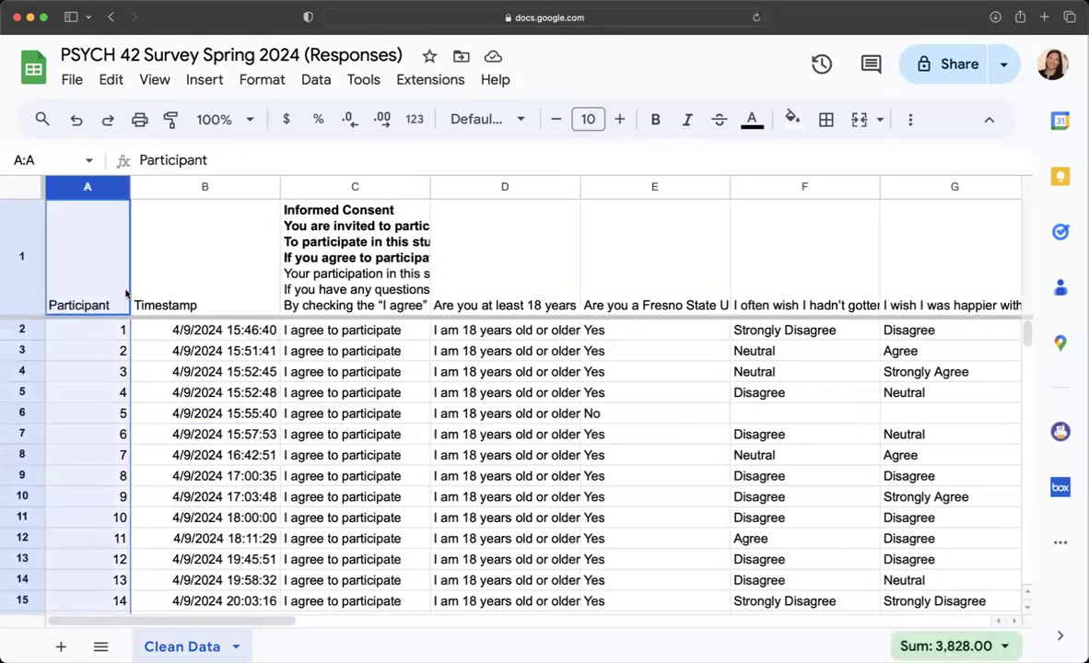
click(154, 81)
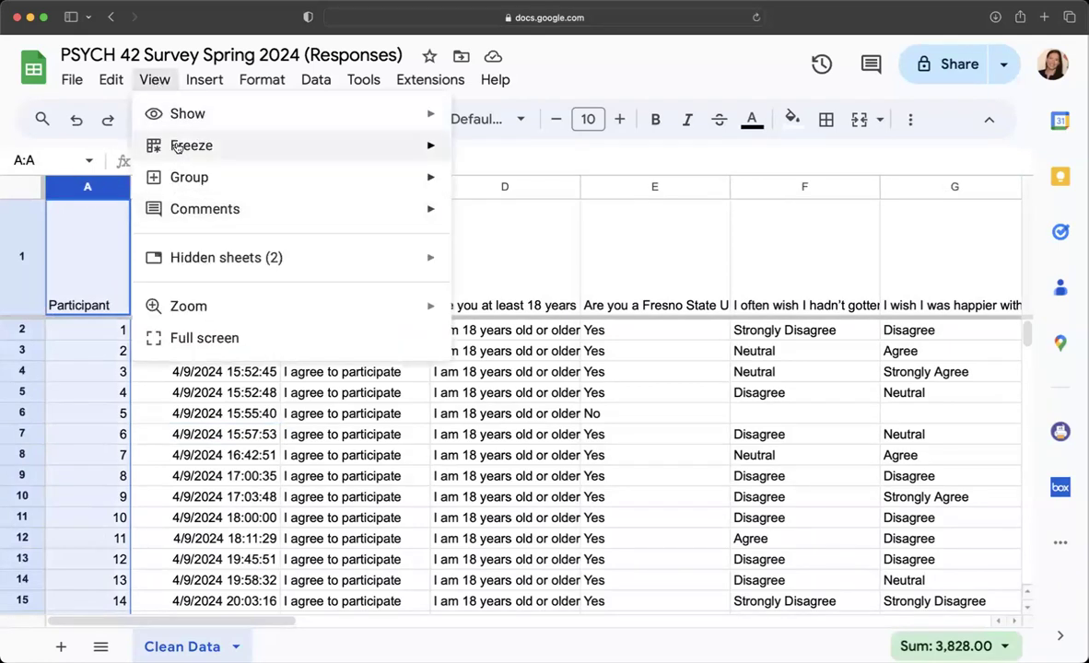
mouse_move(156, 145)
click(505, 327)
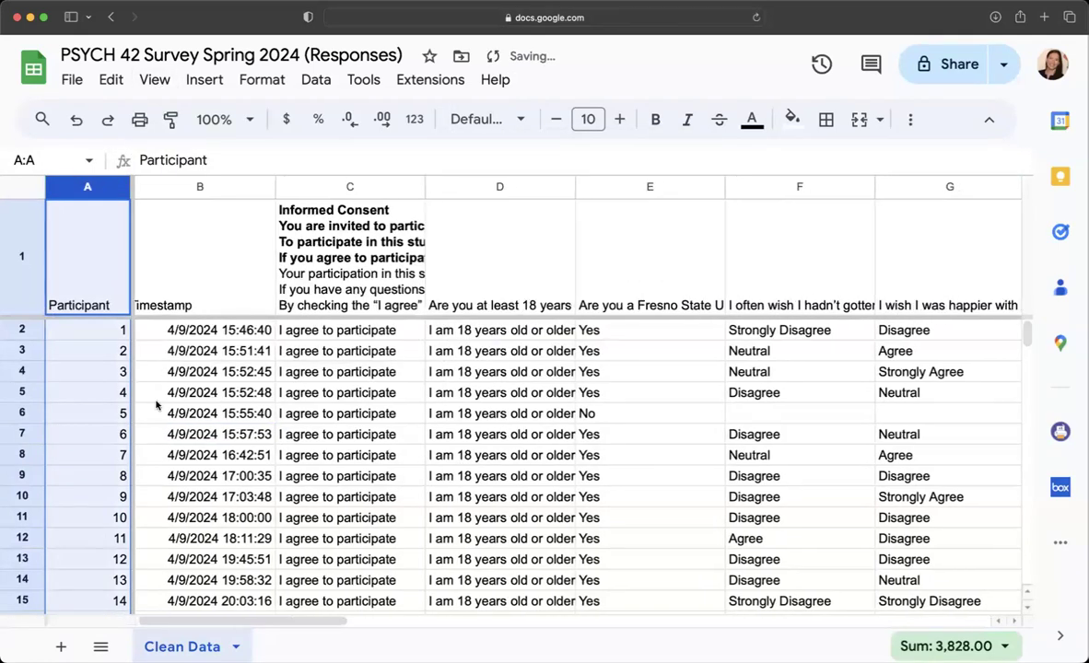
scroll(156, 405, right, 5)
scroll(155, 405, left, 5)
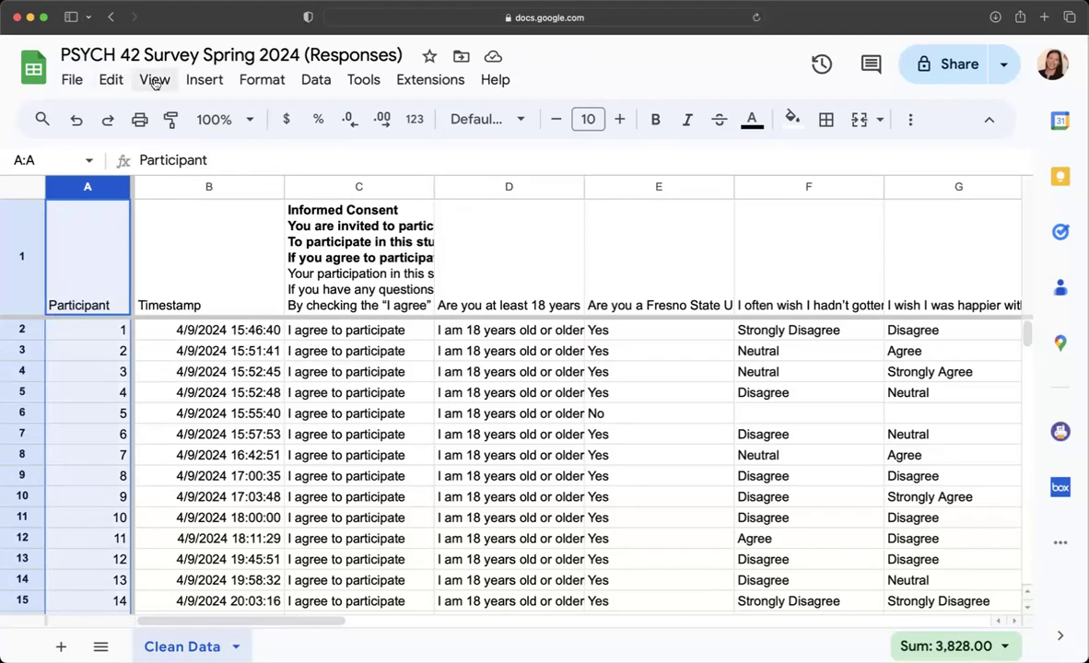
click(216, 393)
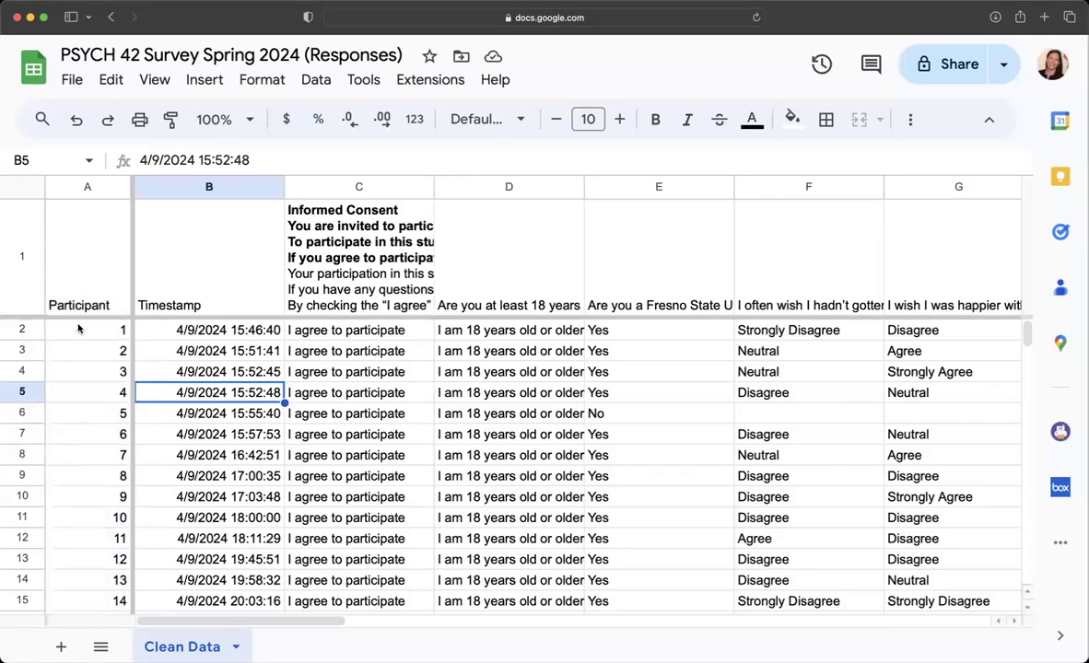
click(99, 254)
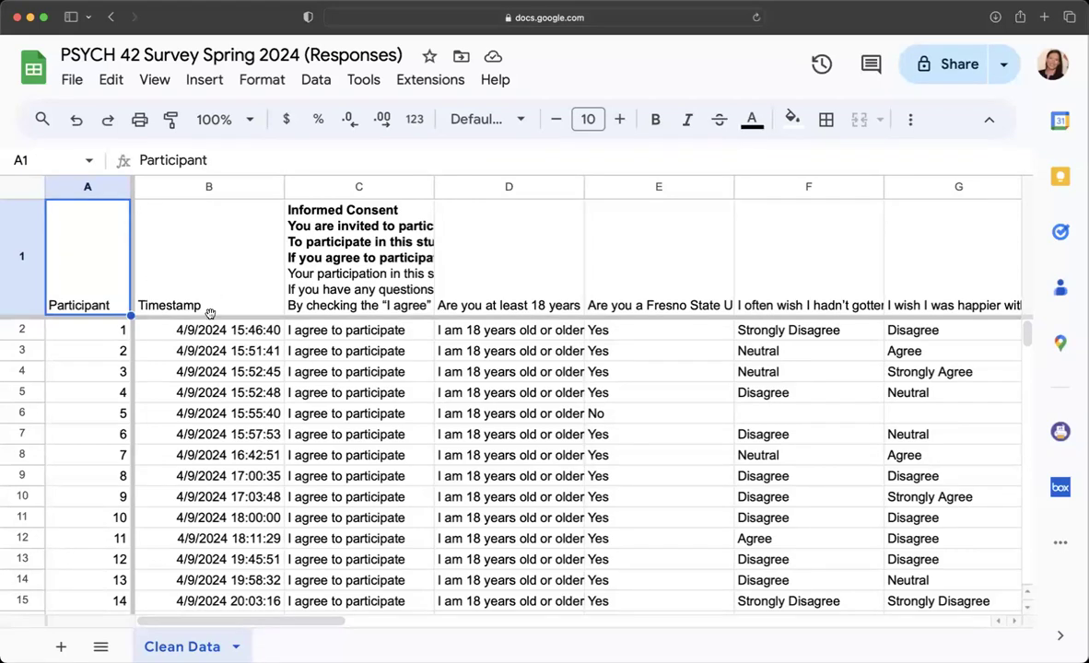
click(356, 240)
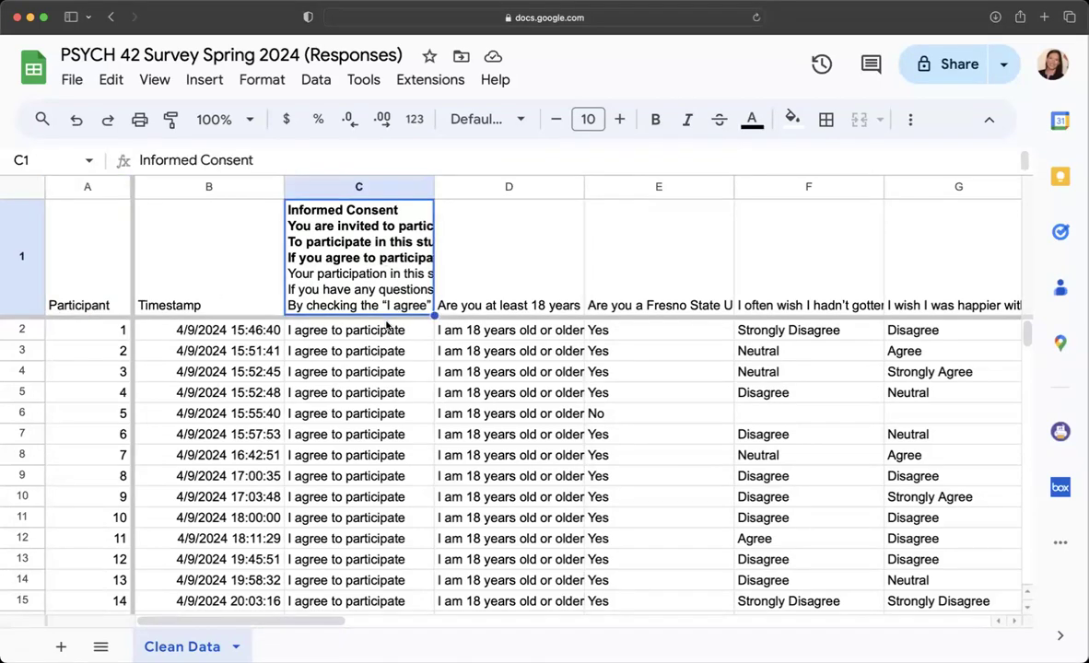
Add the text "rows" on a separate line below Participant in header cell A1.
click(87, 258)
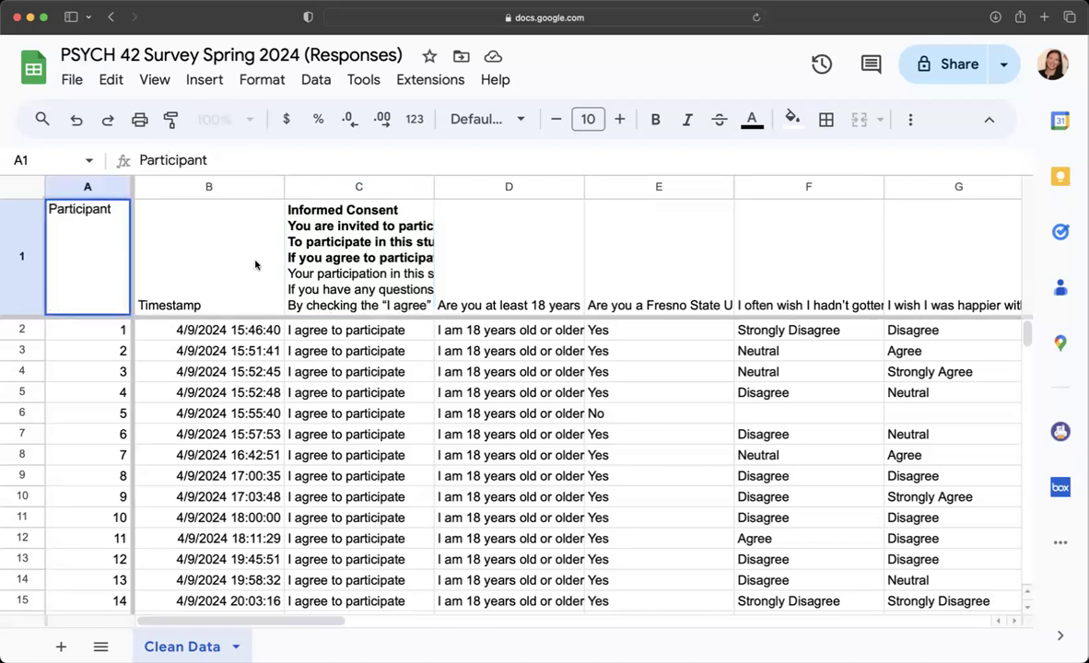
key(alt+Return)
text(#)
key(BackSpace)
text(rows)
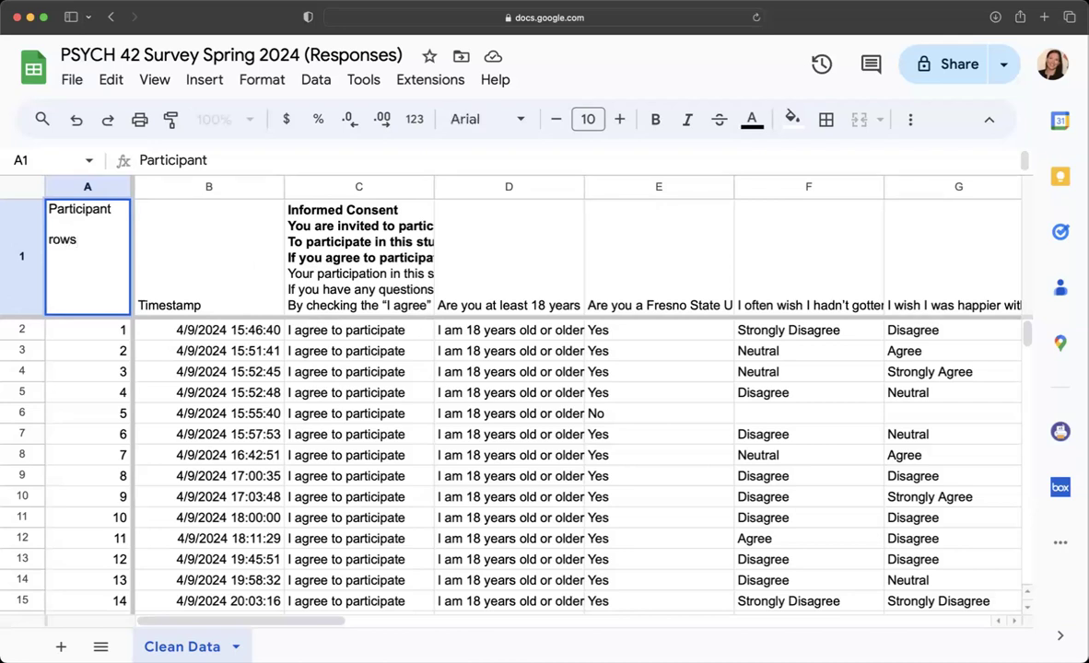
key(Return)
Remove the extra "rows" line from header cell A1, leaving only Participant.
click(119, 211)
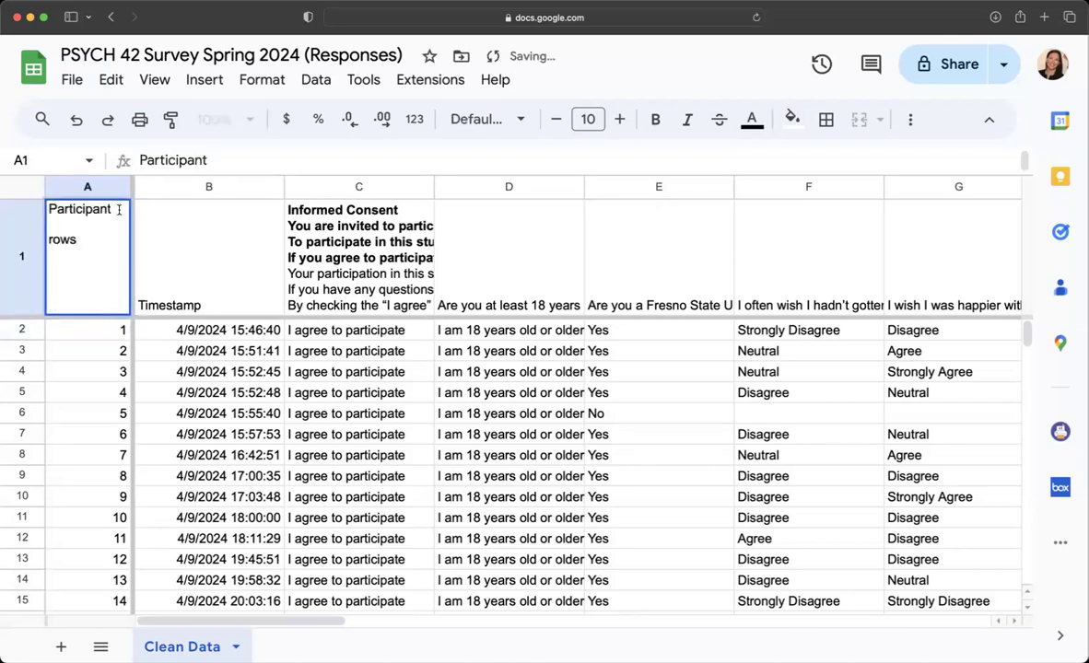
key(BackSpace)
key(BackSpace)
key(BackSpace)
key(BackSpace)
key(BackSpace)
click(227, 273)
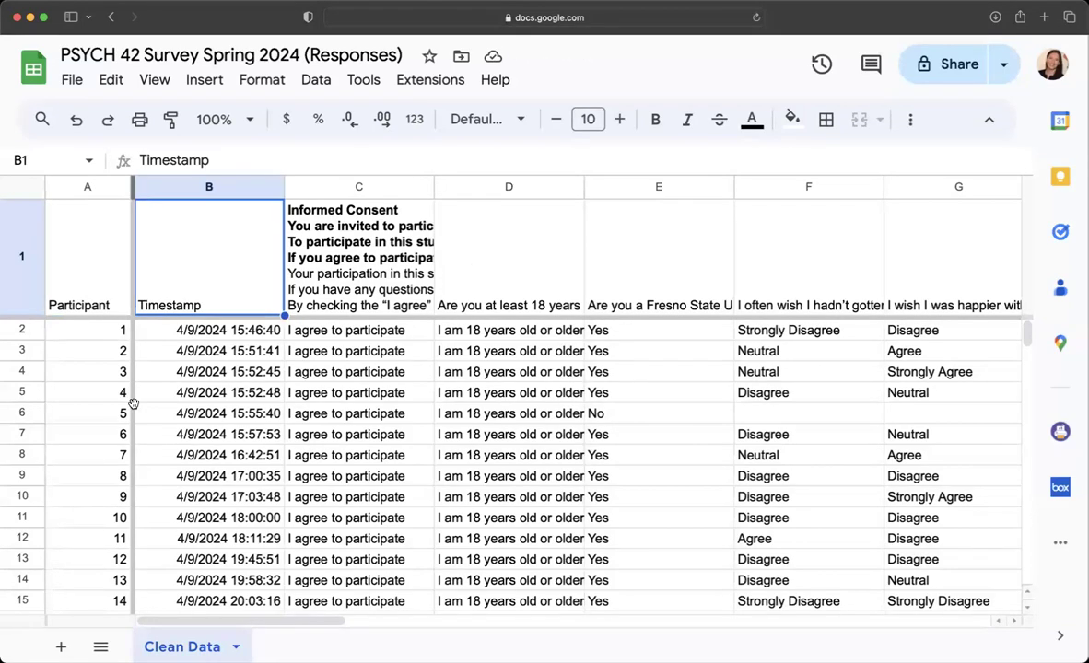
click(62, 258)
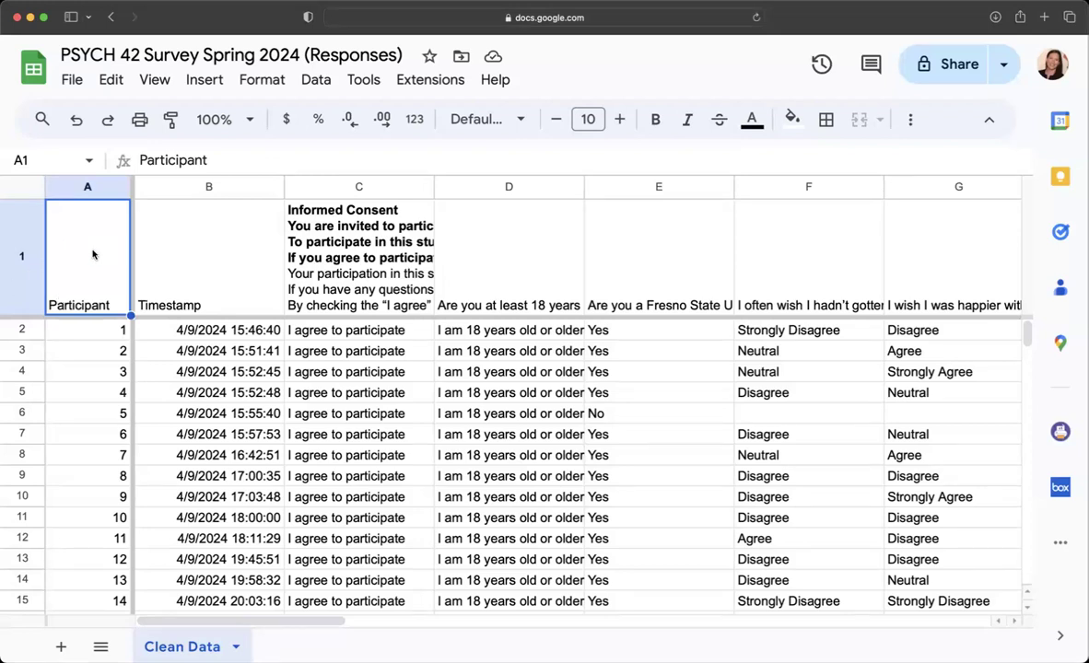
click(183, 235)
click(353, 228)
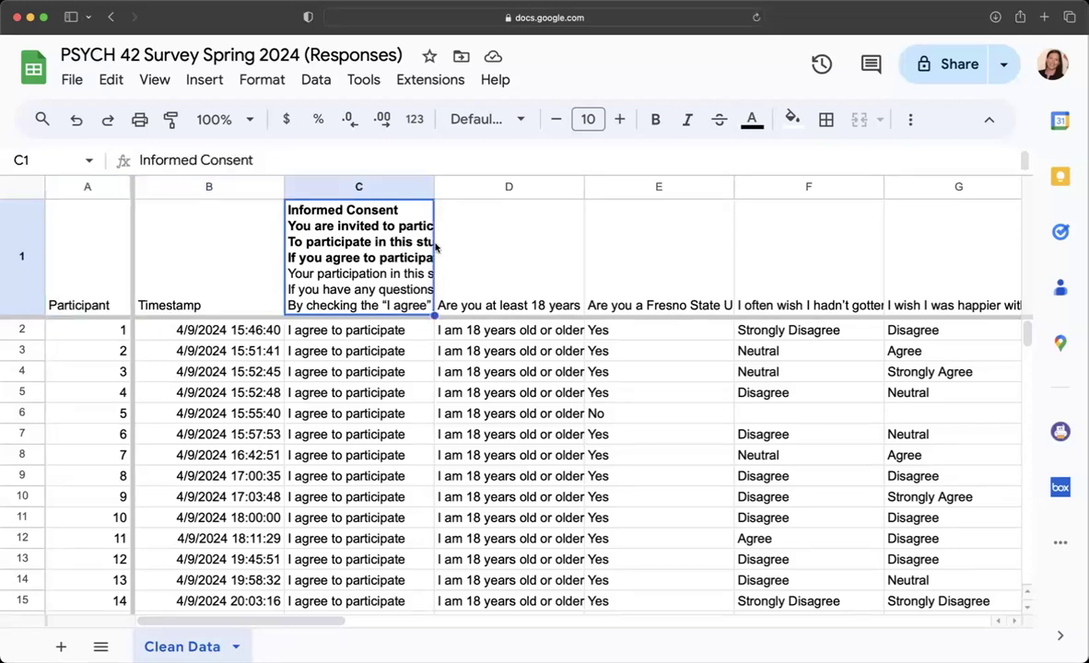
click(488, 249)
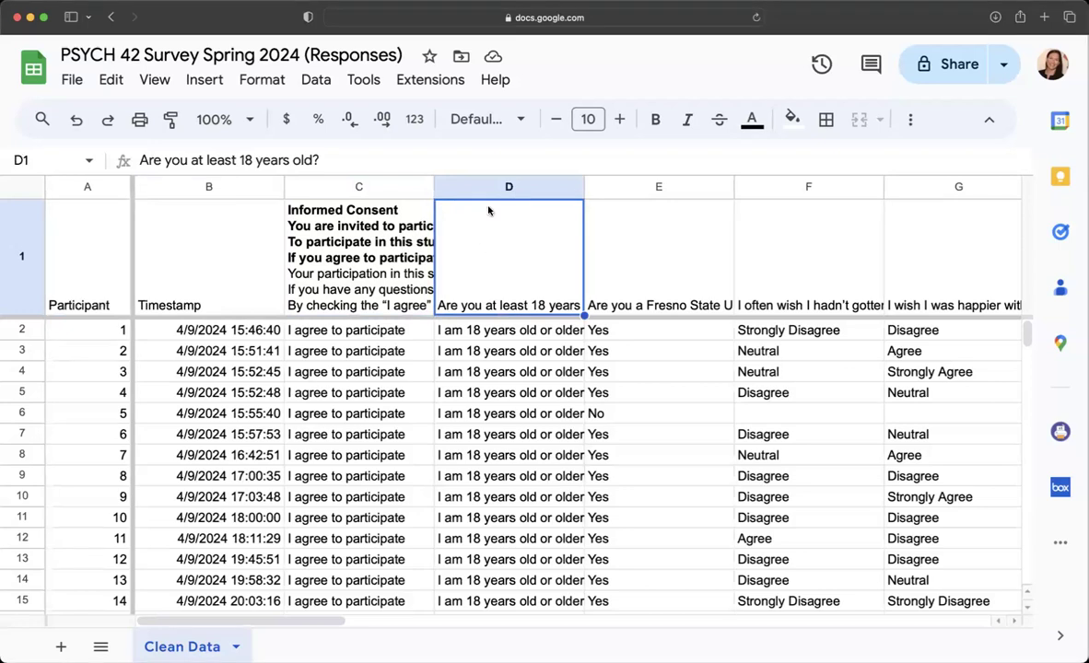
Examine how the sheet is organised, comparing the header row, the Participant column, question columns B to E and participant rows 2 to 11.
click(467, 180)
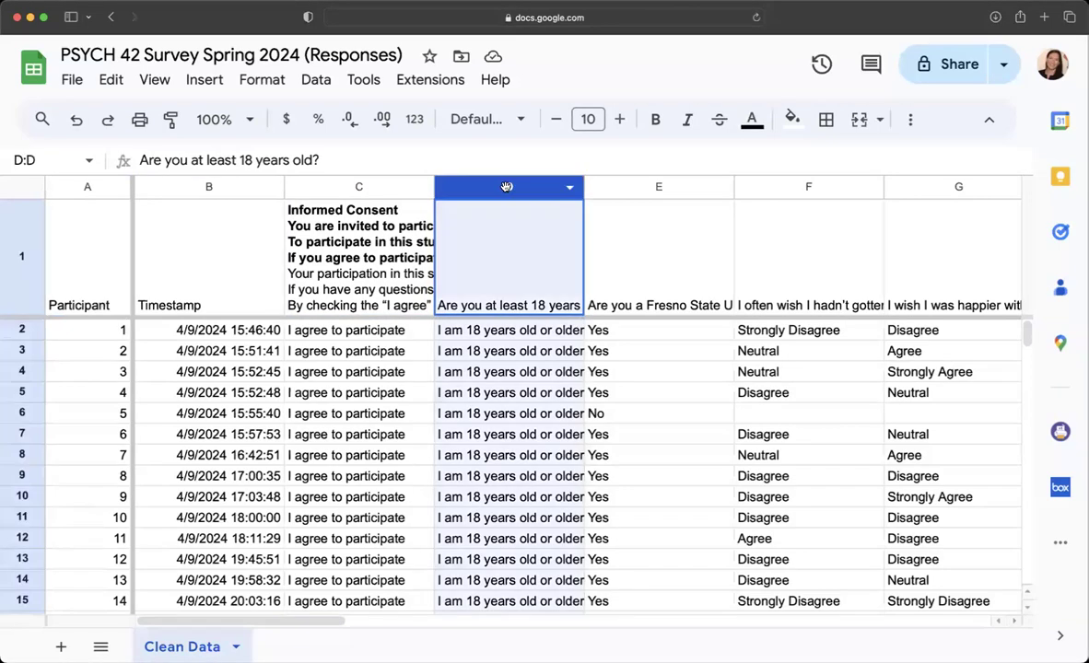
super+click(31, 393)
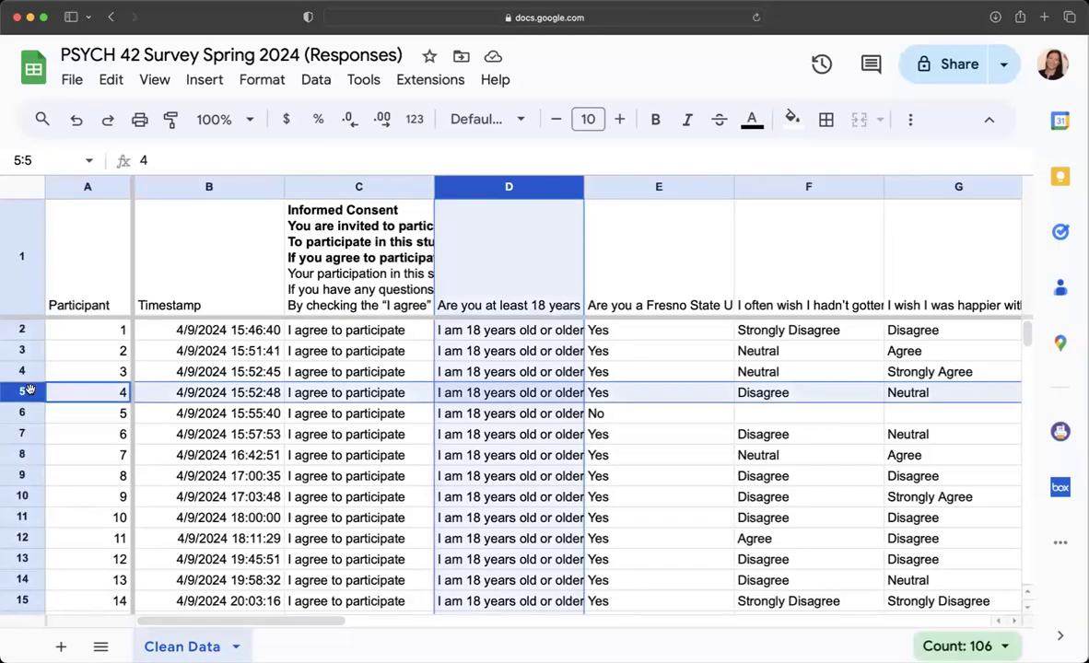
click(522, 399)
click(587, 496)
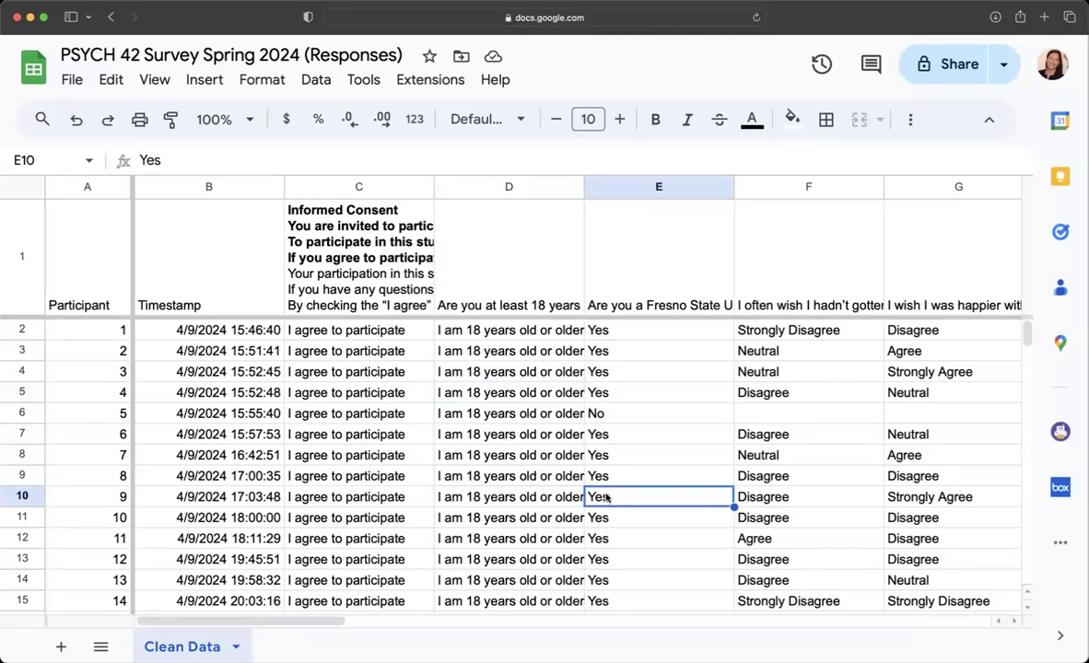
click(18, 253)
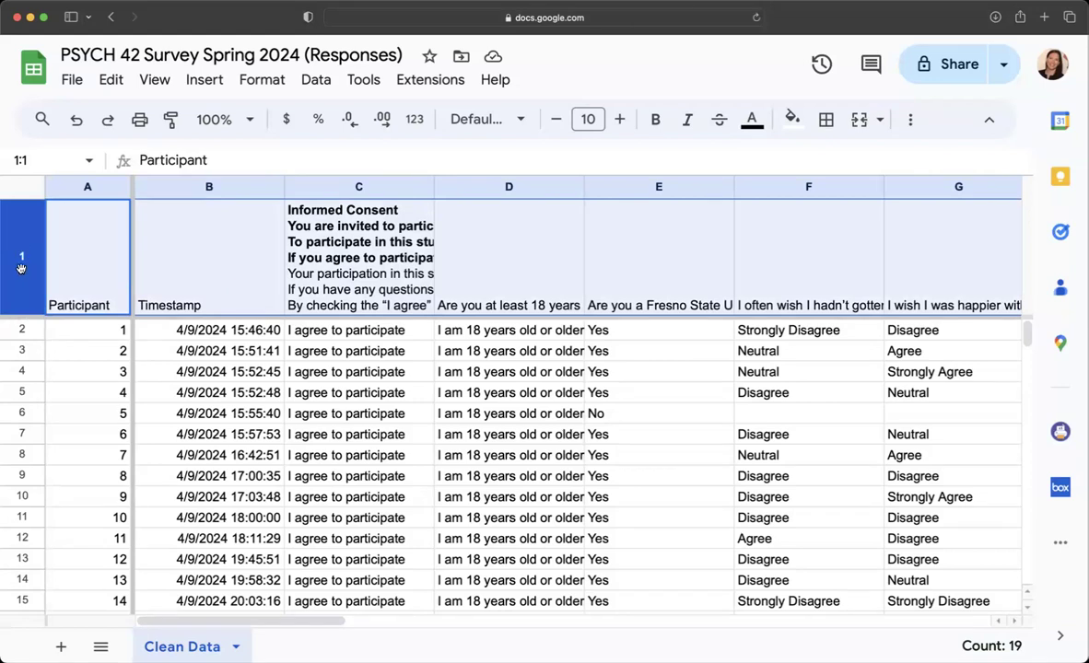
click(88, 187)
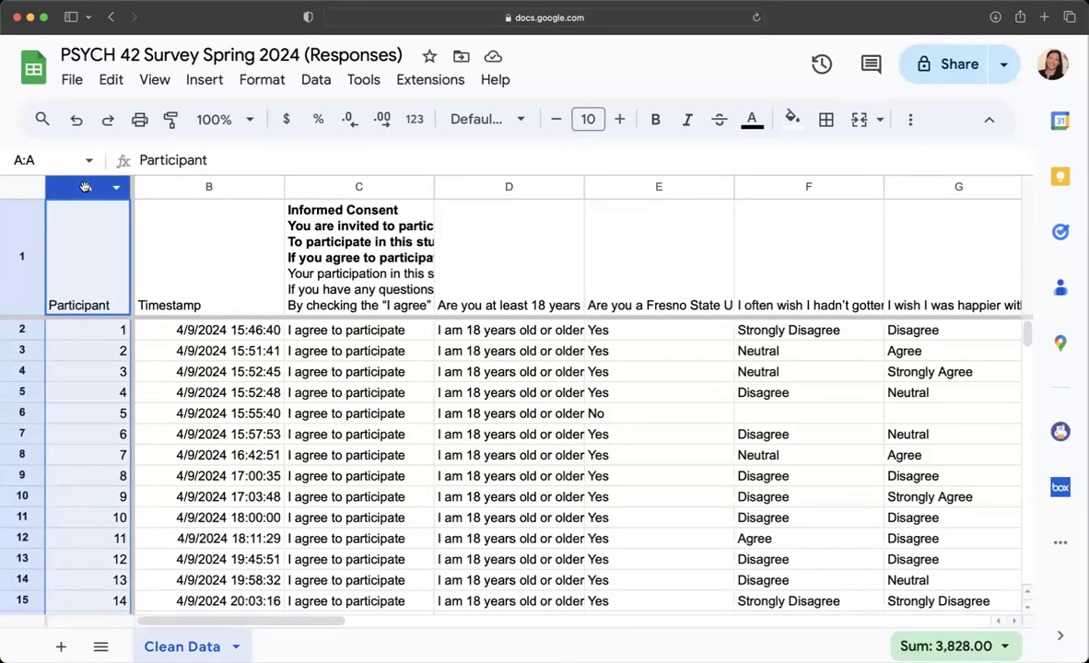
drag(175, 188, 730, 195)
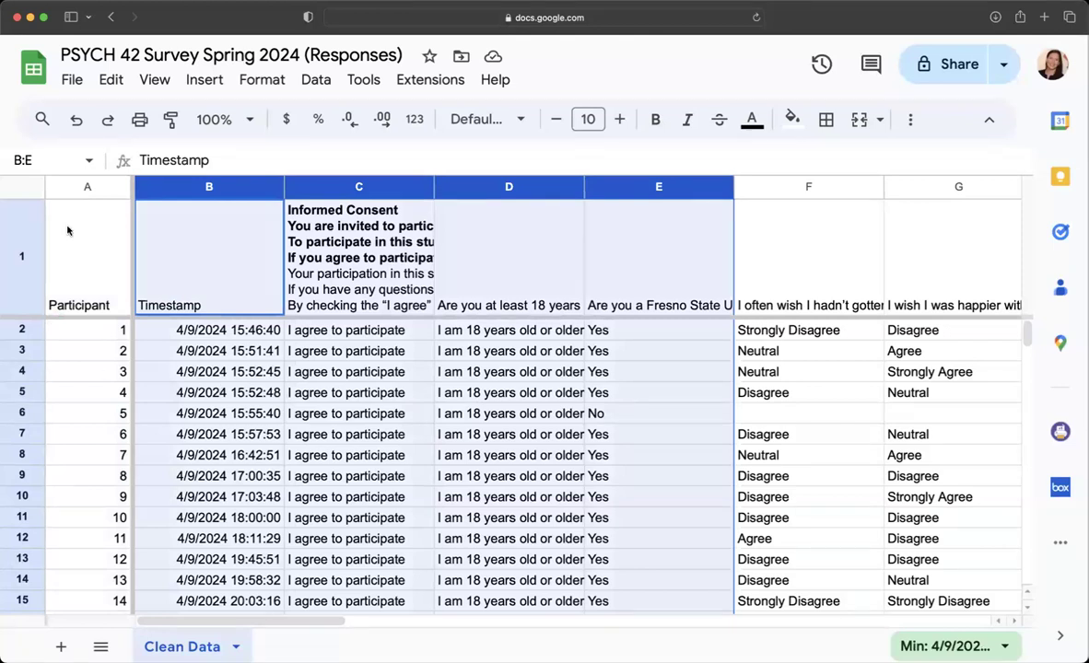
click(26, 227)
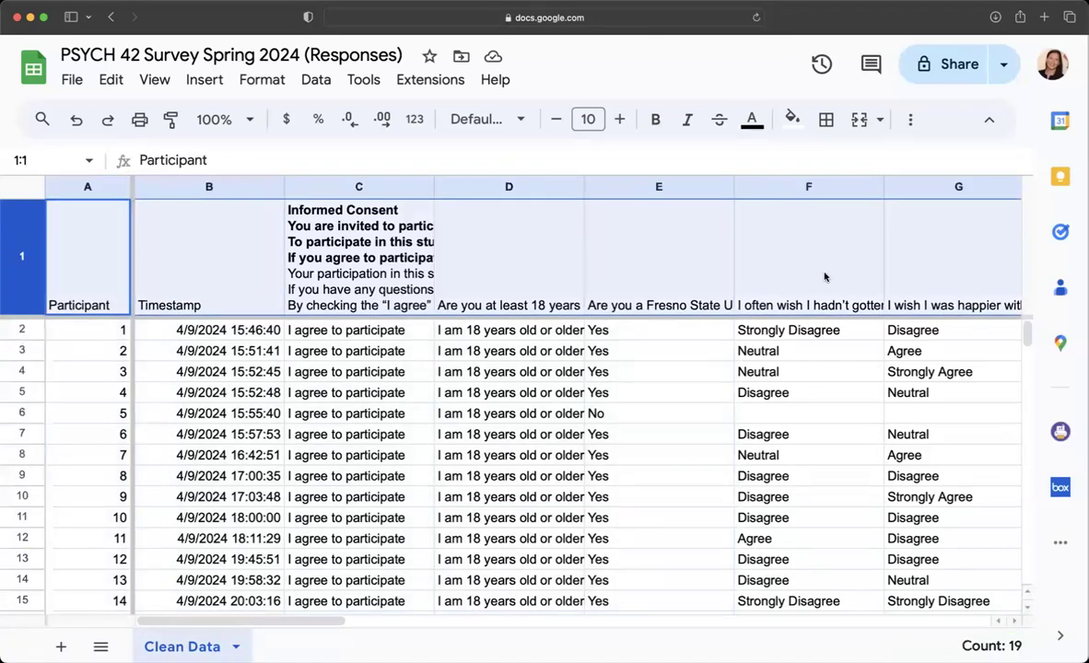
click(651, 287)
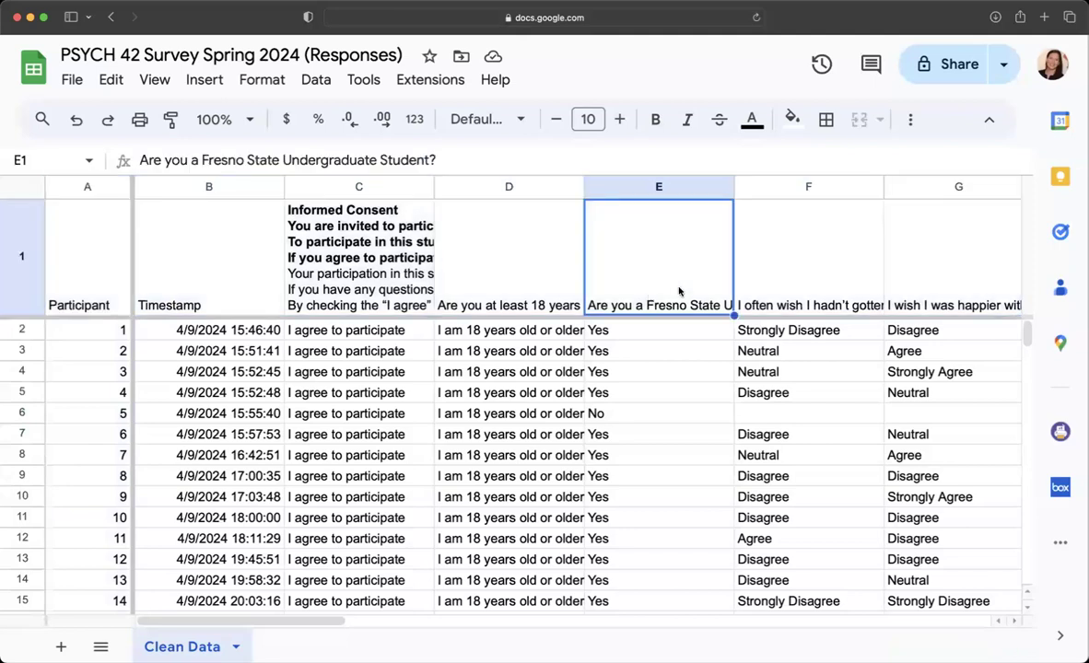
drag(14, 331, 13, 518)
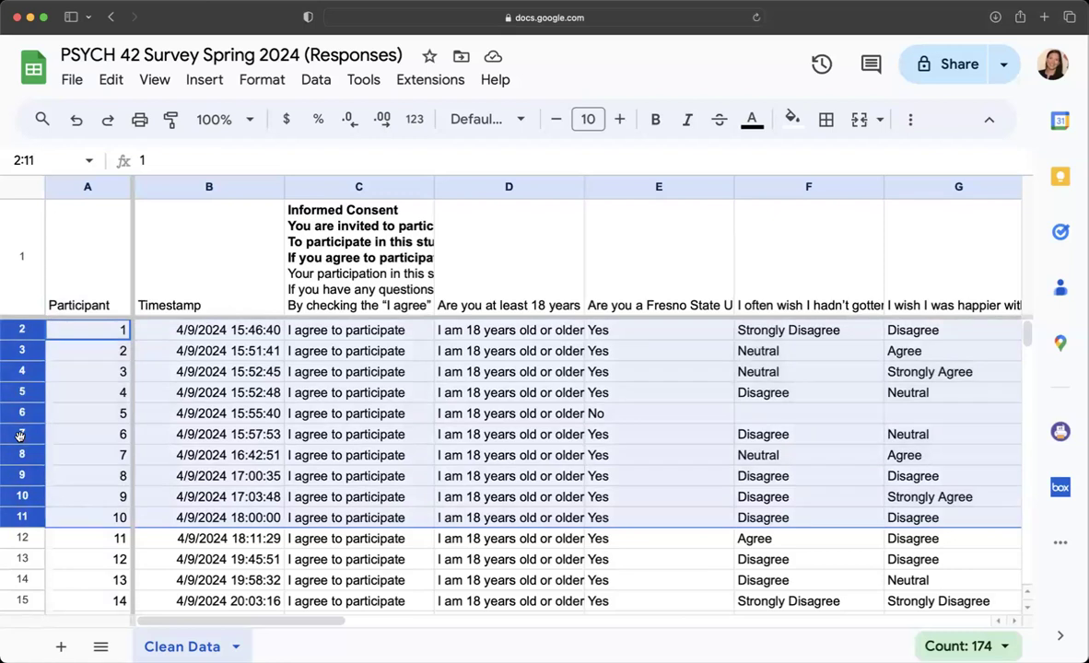
Examine participant 6's responses in row 7 across all the survey question columns.
click(50, 436)
click(21, 434)
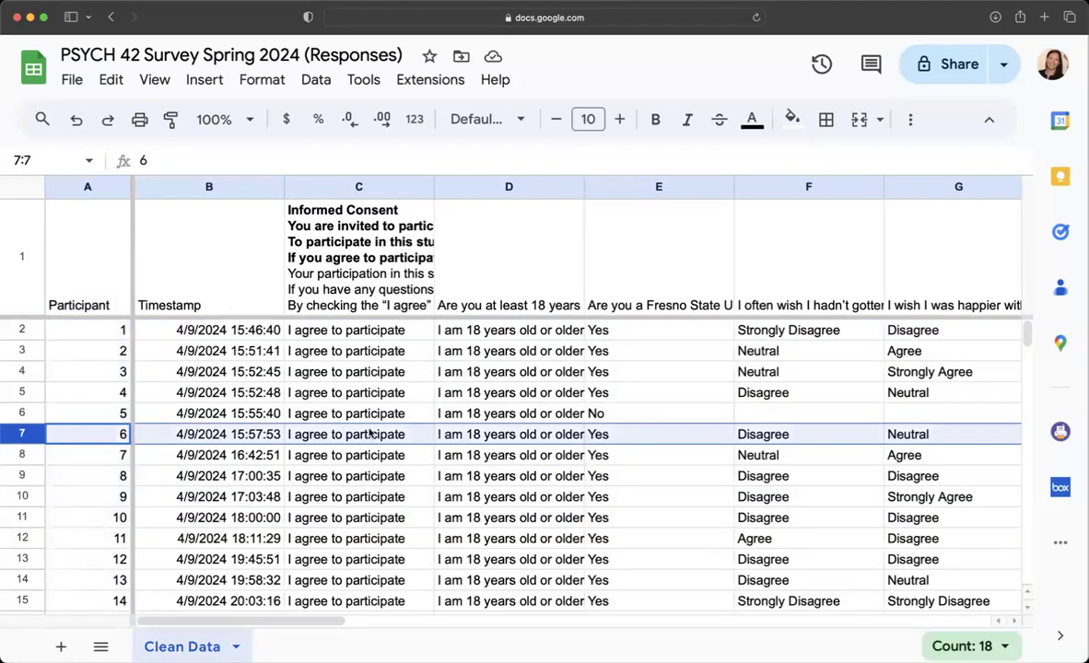
scroll(582, 437, right, 10)
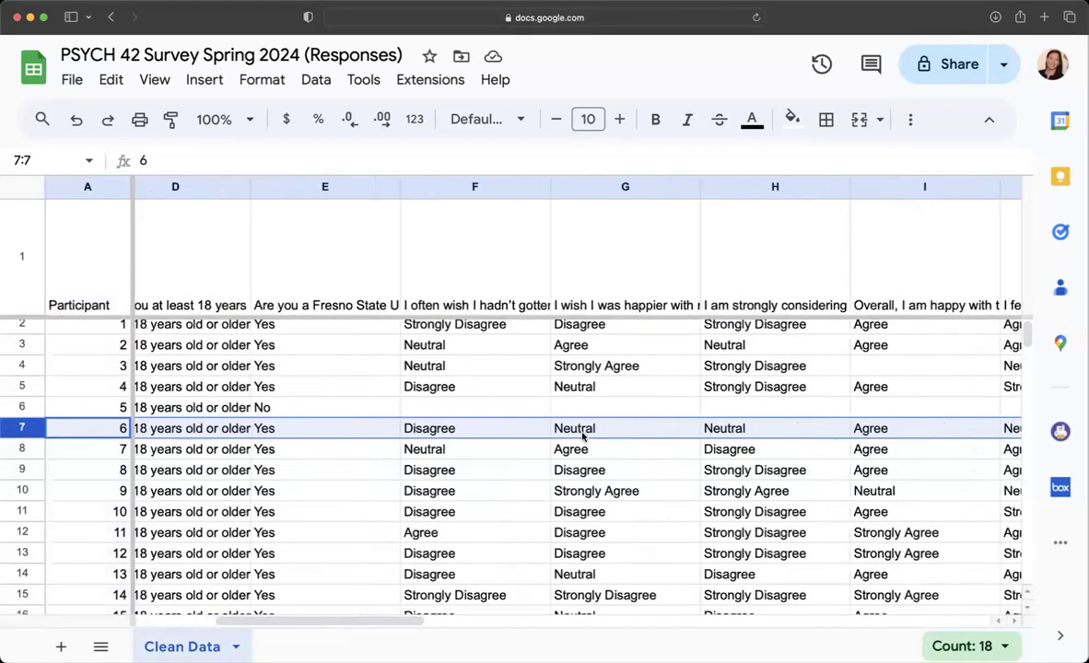
scroll(582, 436, right, 10)
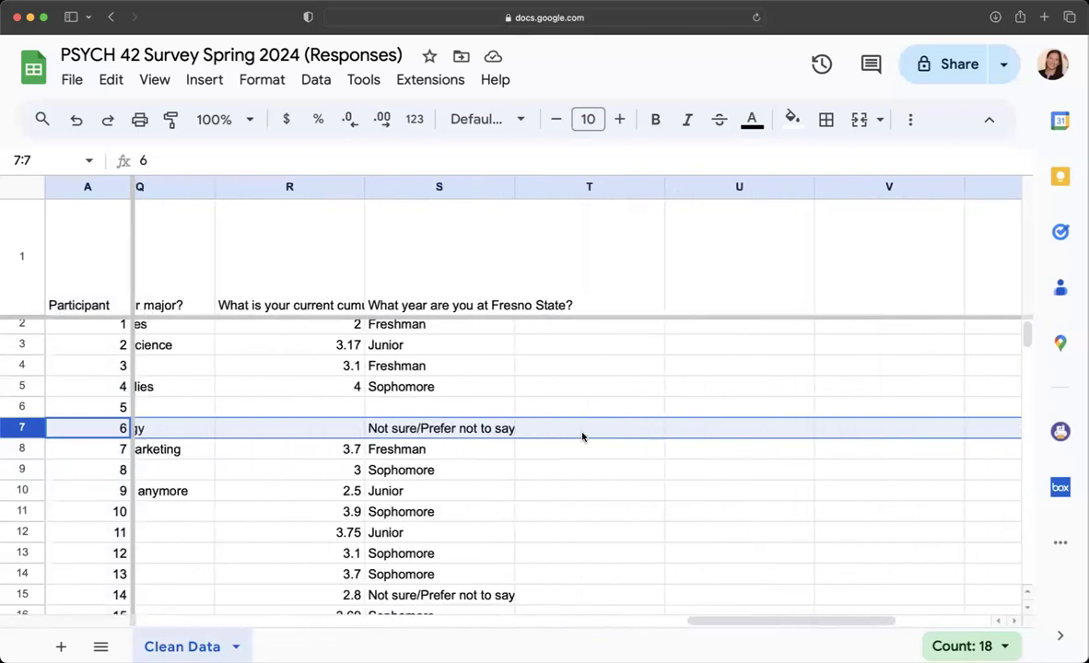
scroll(582, 437, left, 10)
scroll(582, 436, left, 10)
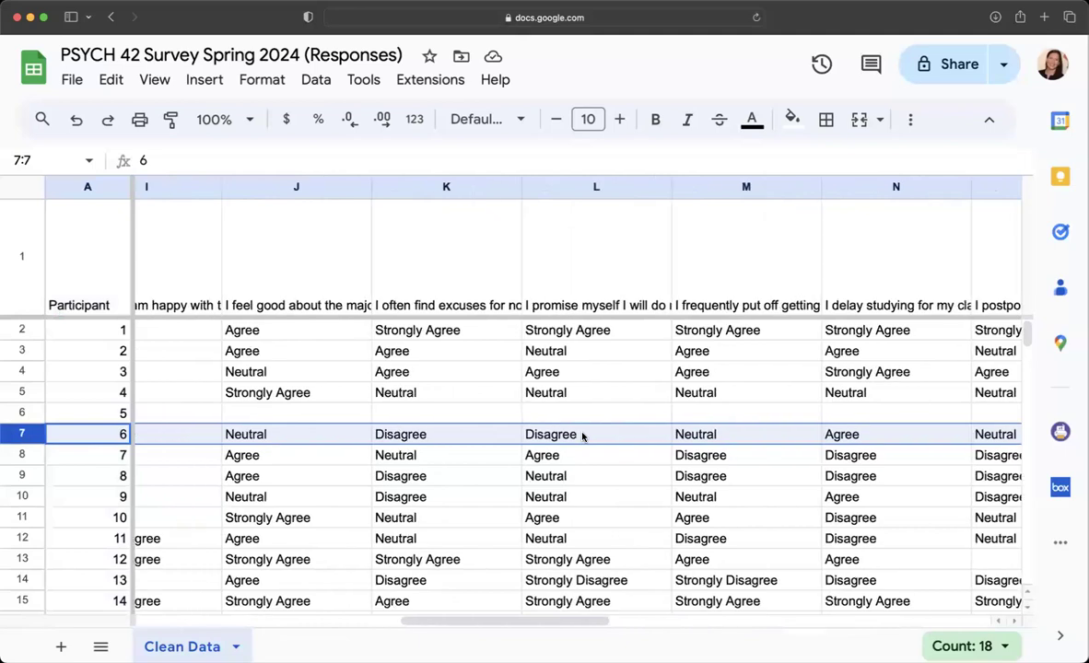
scroll(582, 436, left, 3)
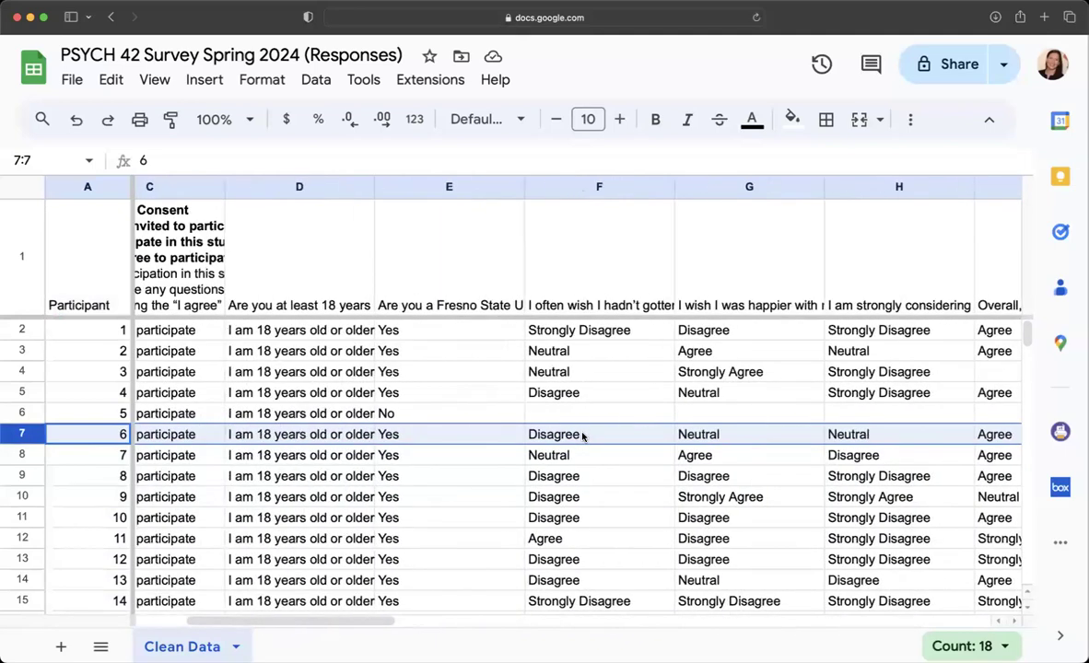
scroll(645, 439, left, 2)
Compare several participants' answers in column F and view the first participant's age answer in column D.
click(636, 438)
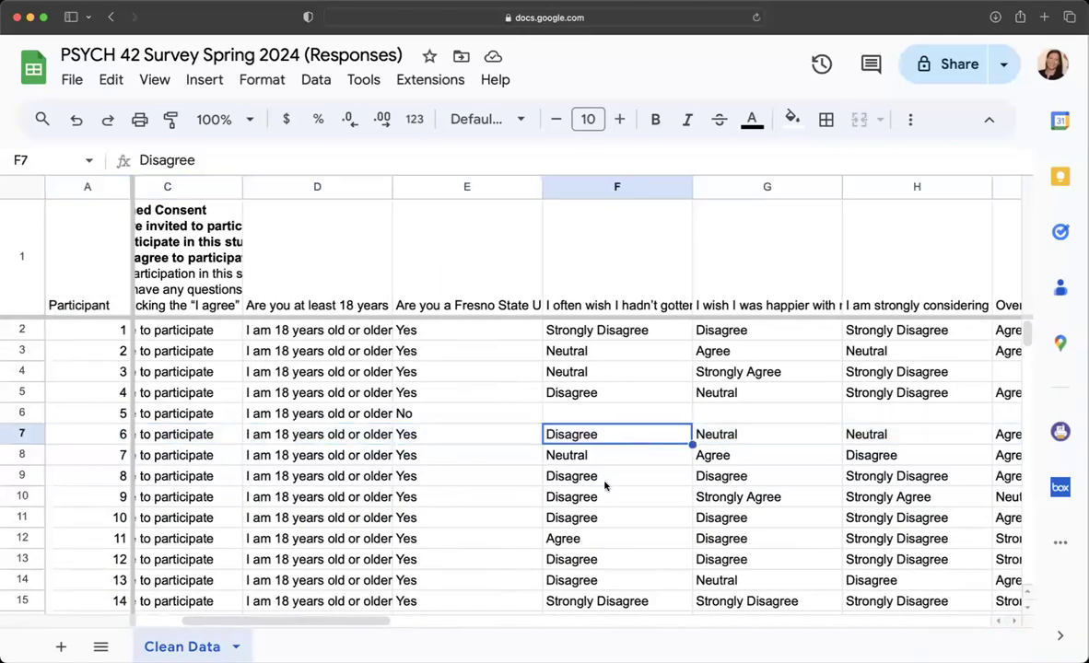
scroll(606, 530, left, 1)
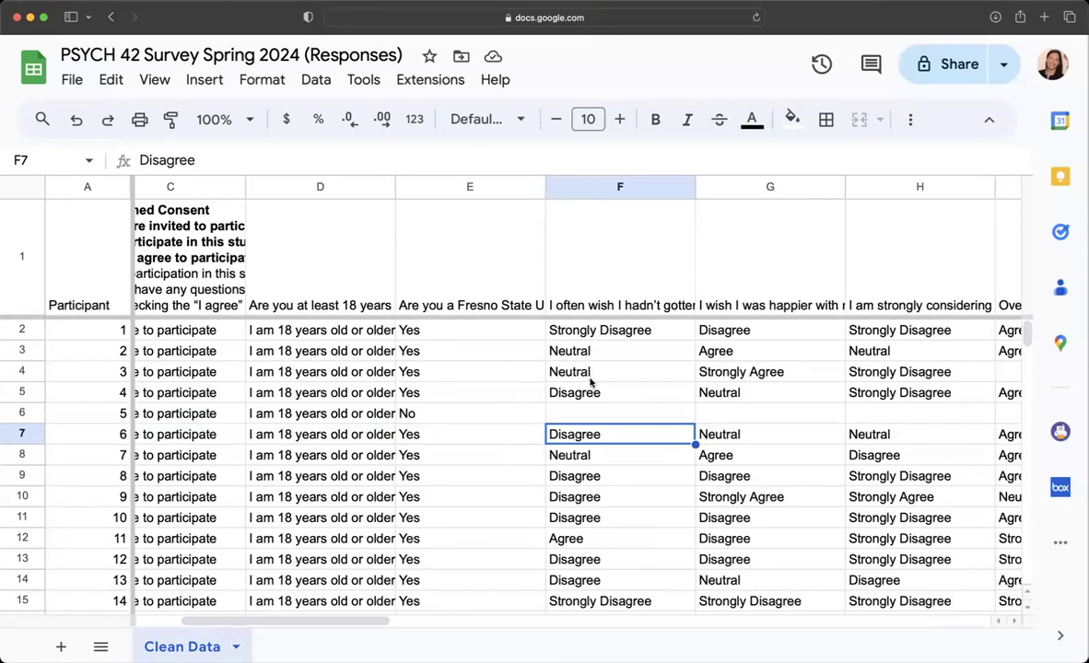
click(620, 337)
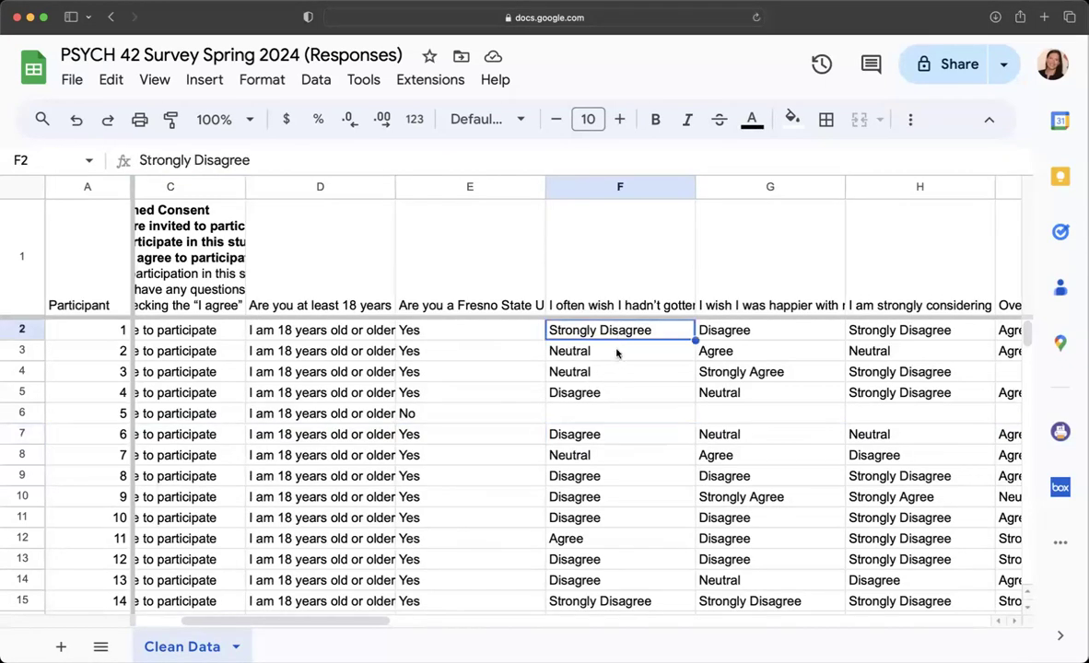
drag(617, 353, 627, 458)
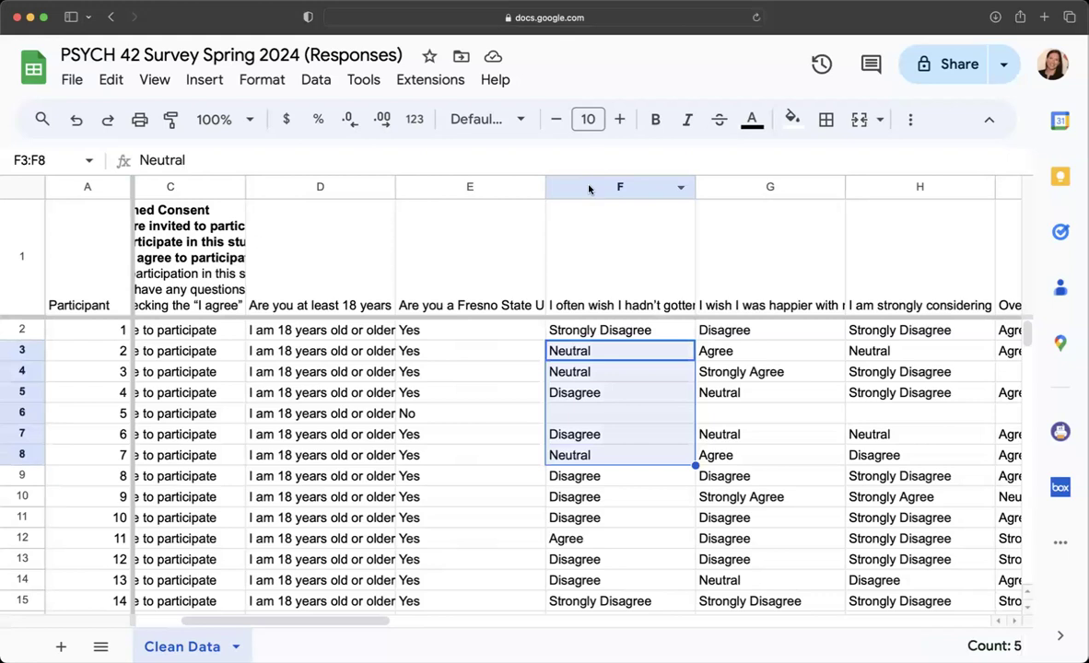
drag(245, 186, 247, 186)
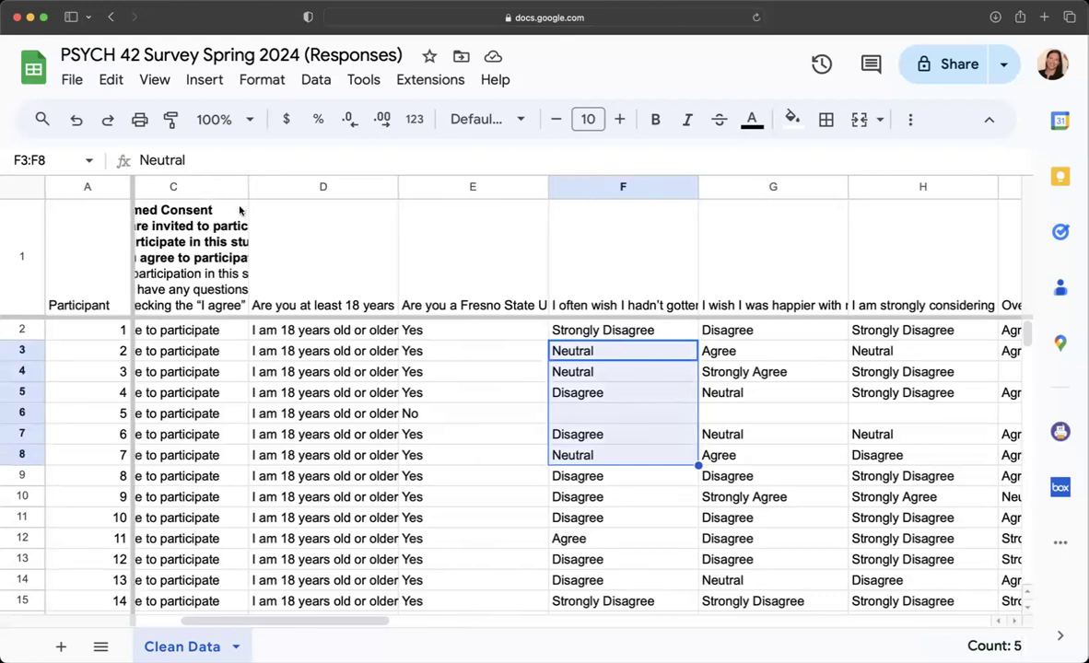
scroll(387, 230, left, 3)
click(475, 330)
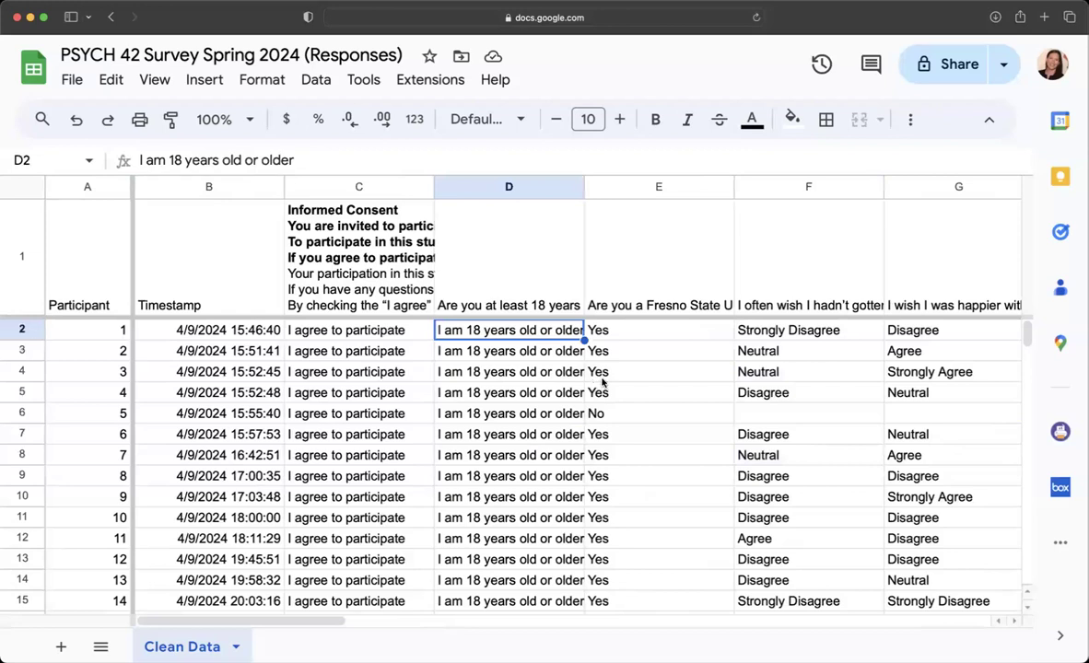
Format the "Are you at least 18 years old?" column as Plain text and check its applied format.
scroll(603, 382, right, 3)
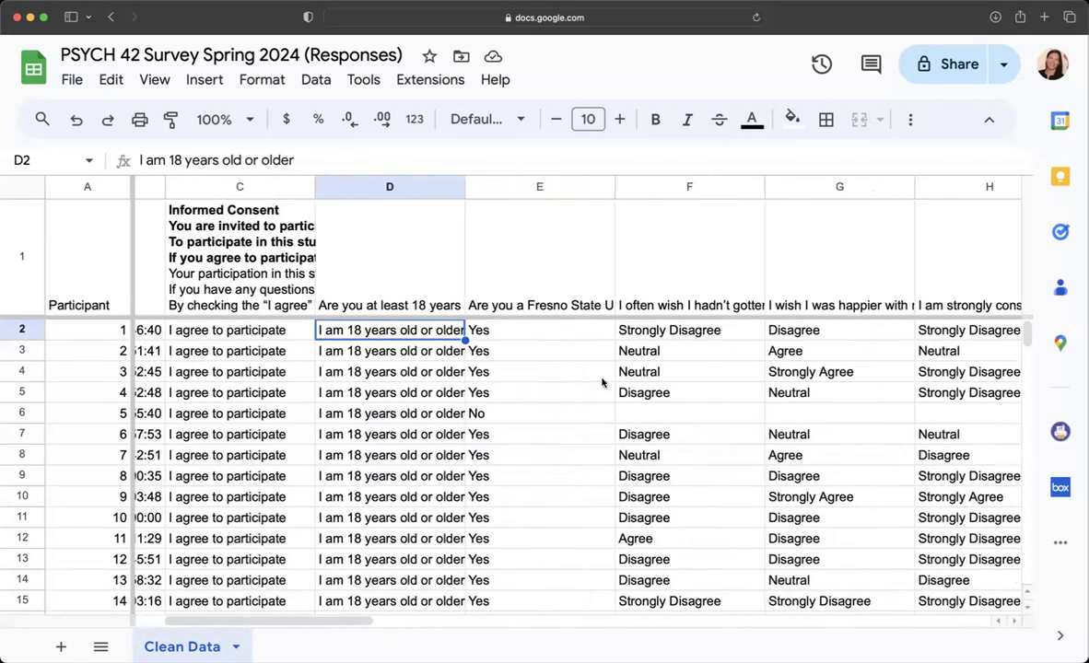
click(388, 187)
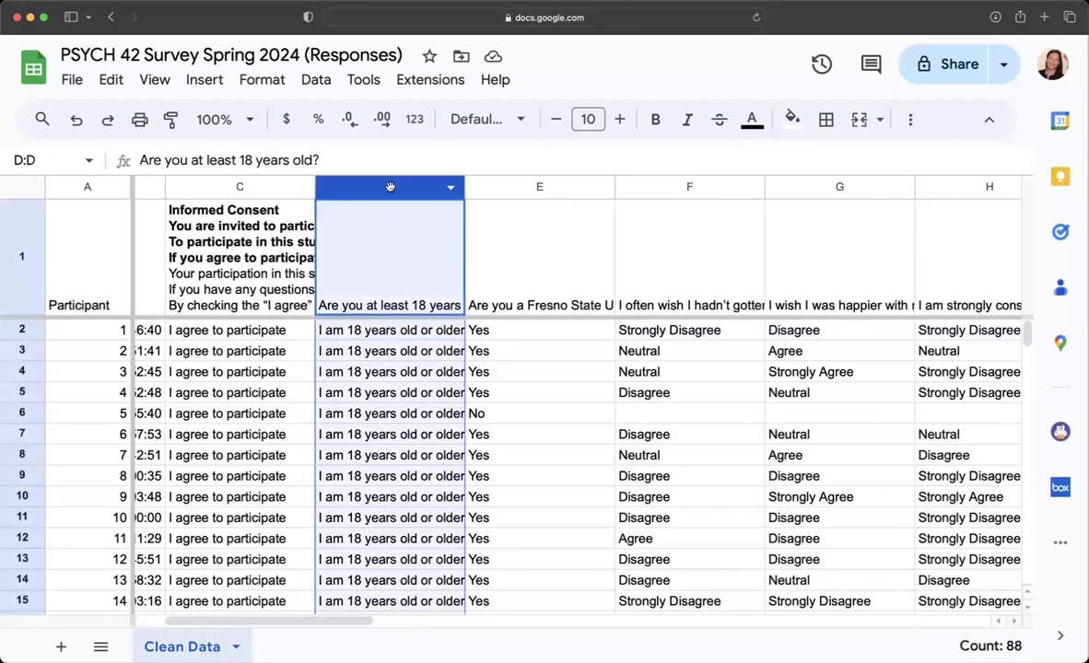
click(416, 121)
click(459, 185)
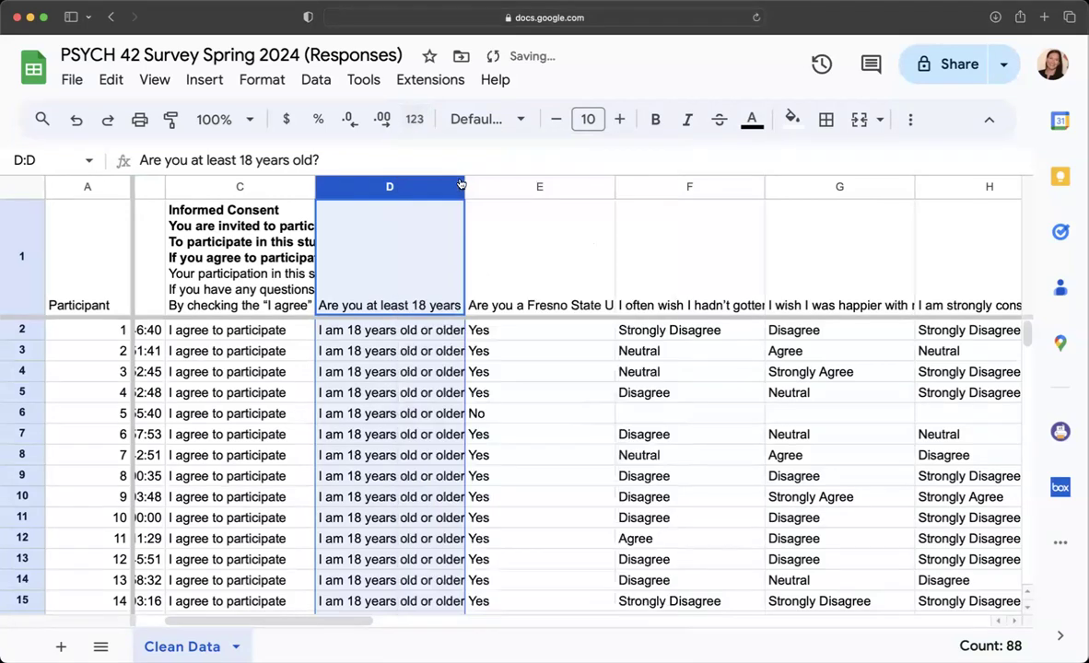
click(414, 121)
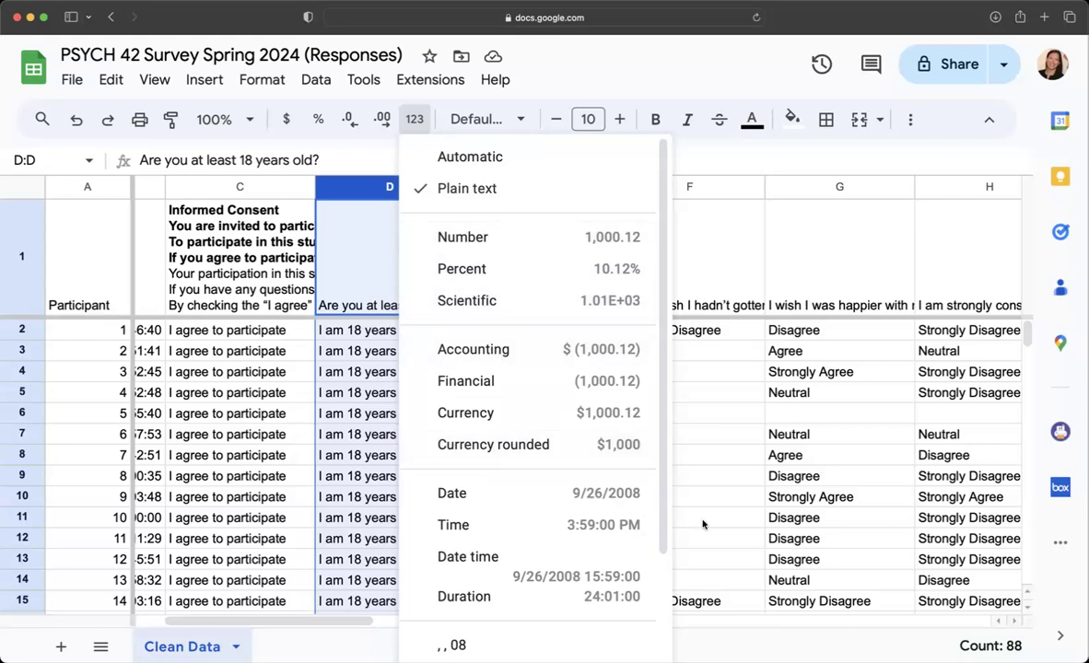
click(148, 371)
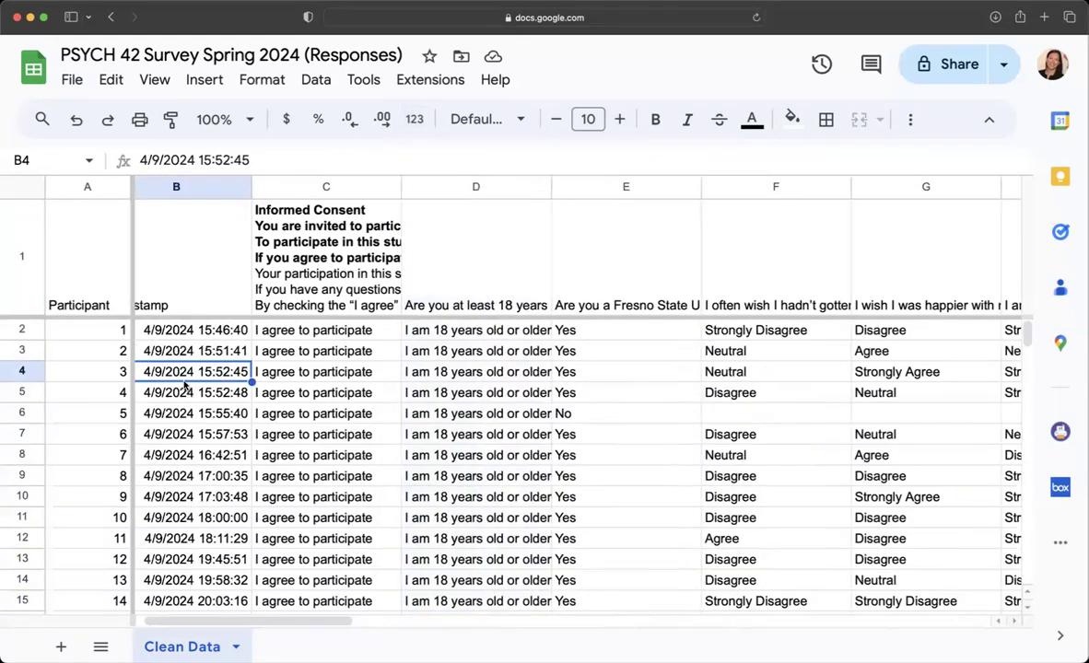
Format the cumulative Grade Point Average (GPA) column as Number and check its values down the sheet.
click(242, 349)
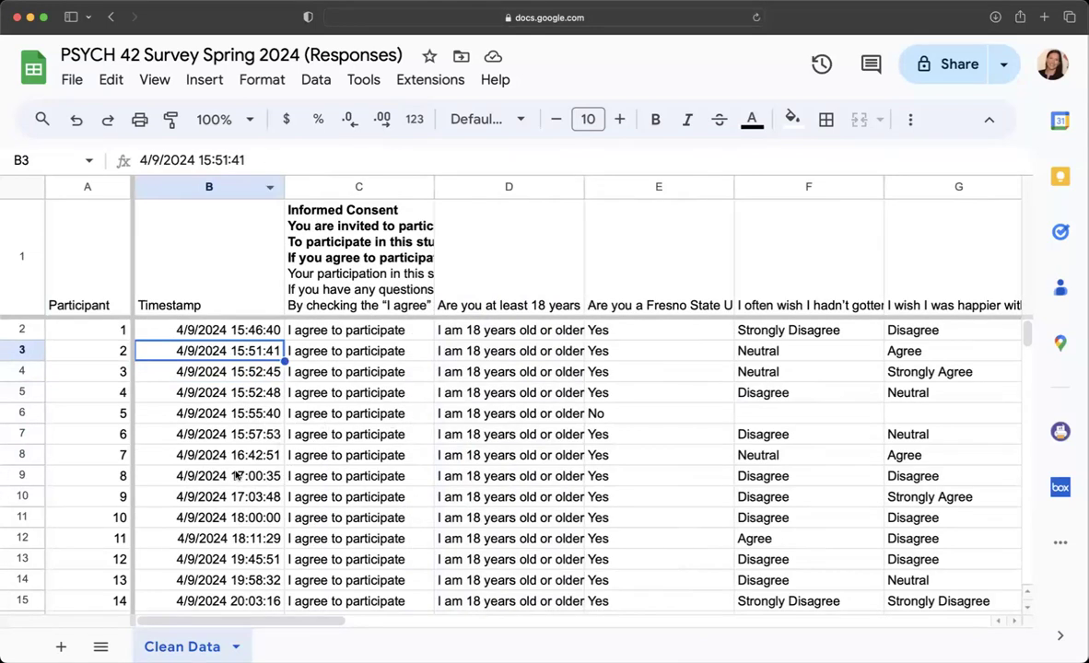
scroll(437, 477, right, 5)
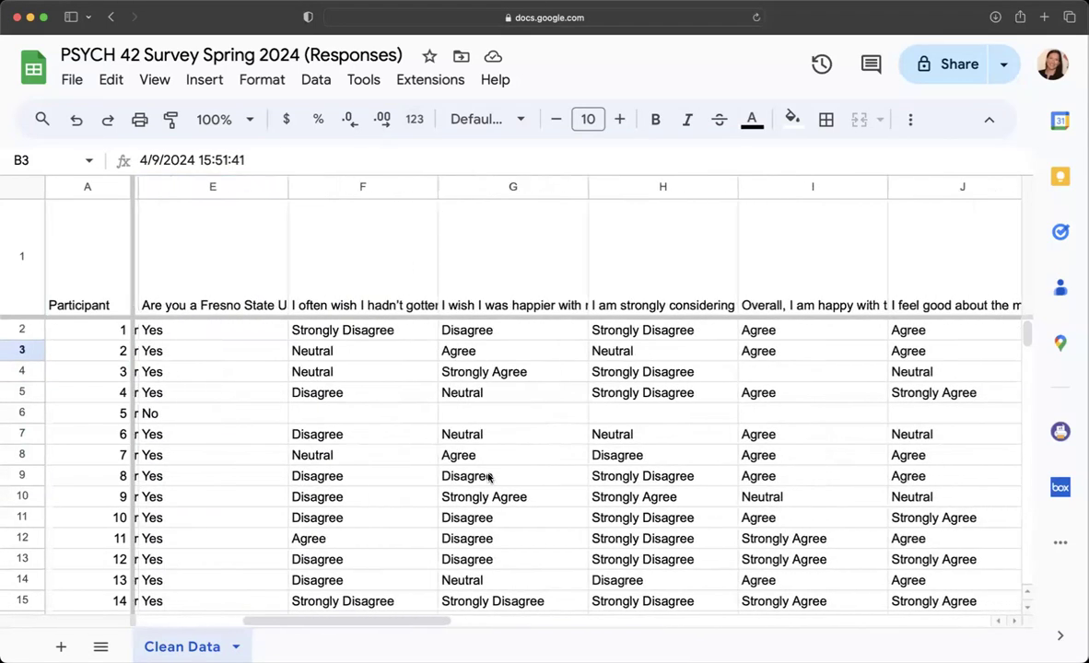
scroll(488, 477, right, 10)
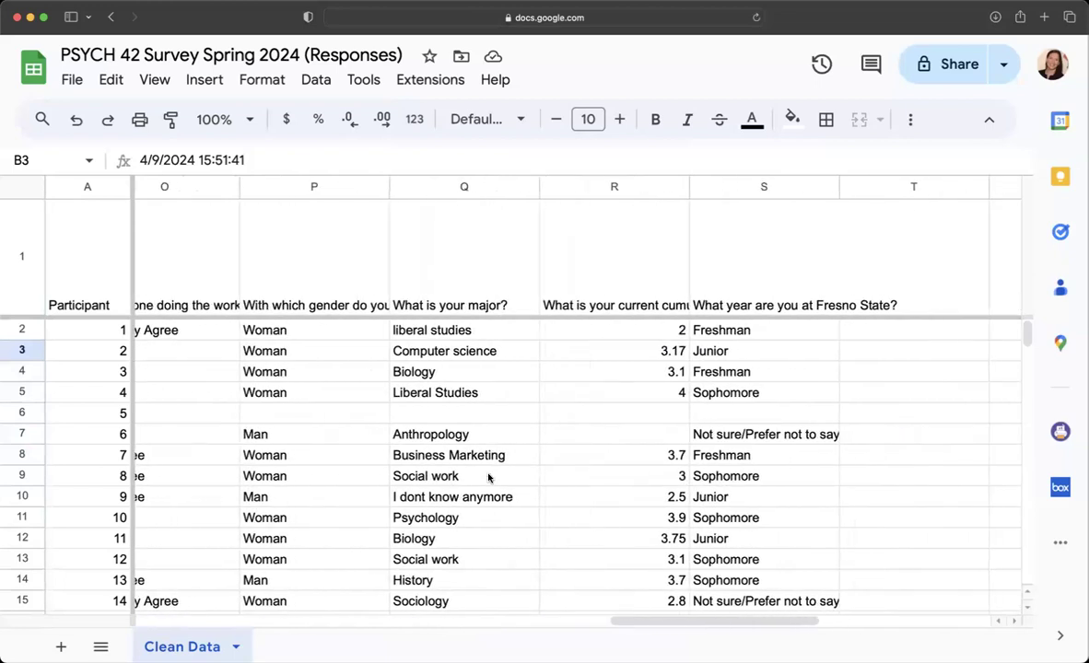
click(636, 185)
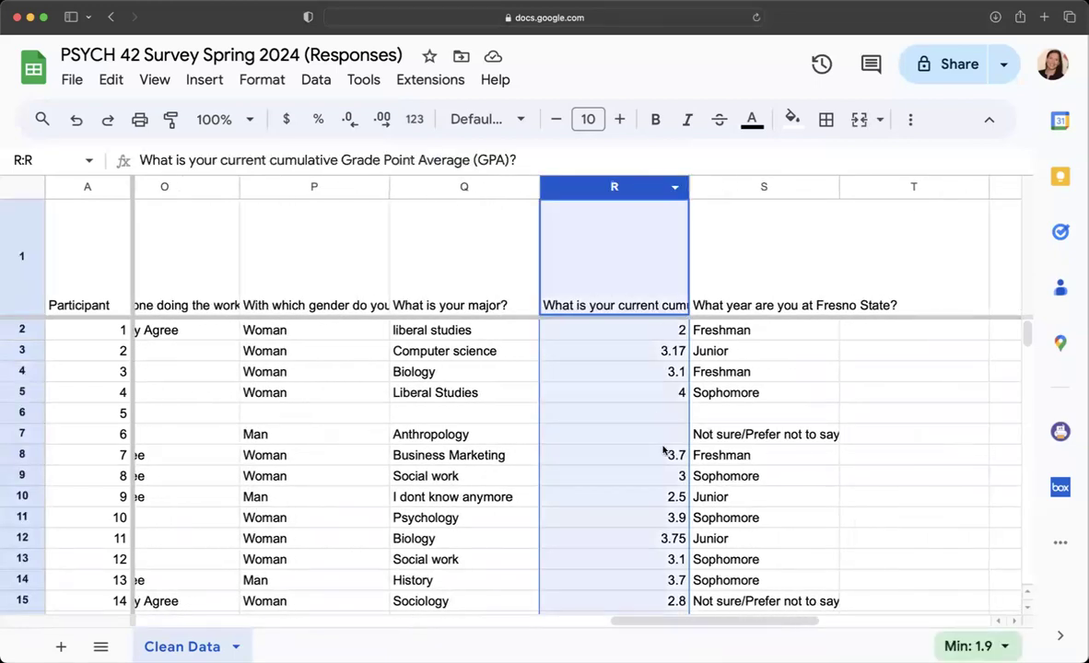
click(414, 119)
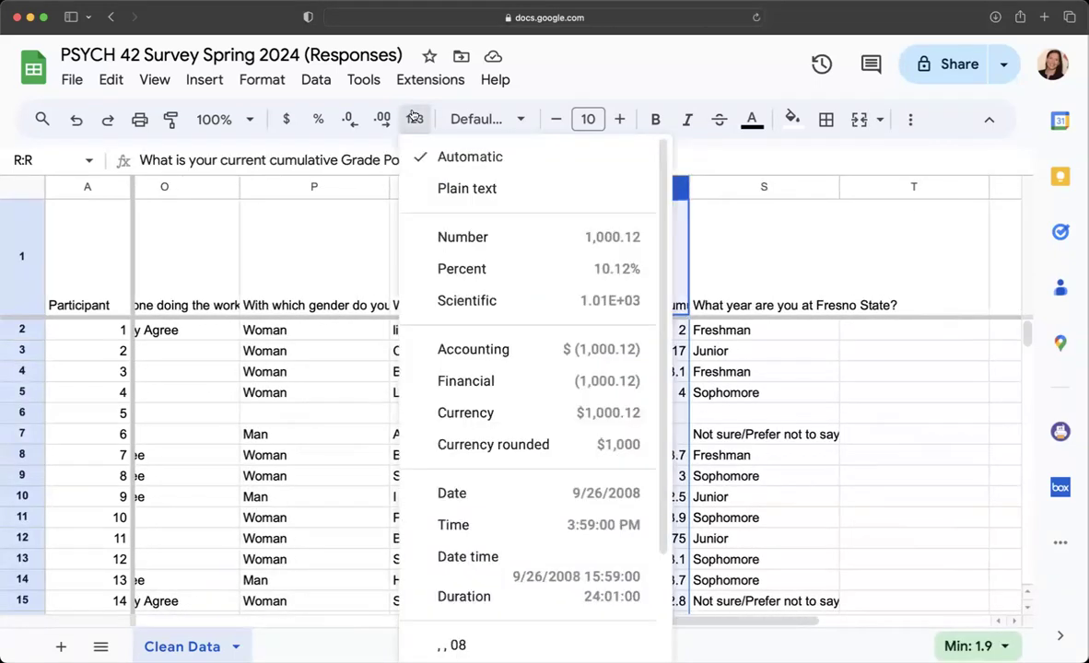
click(462, 238)
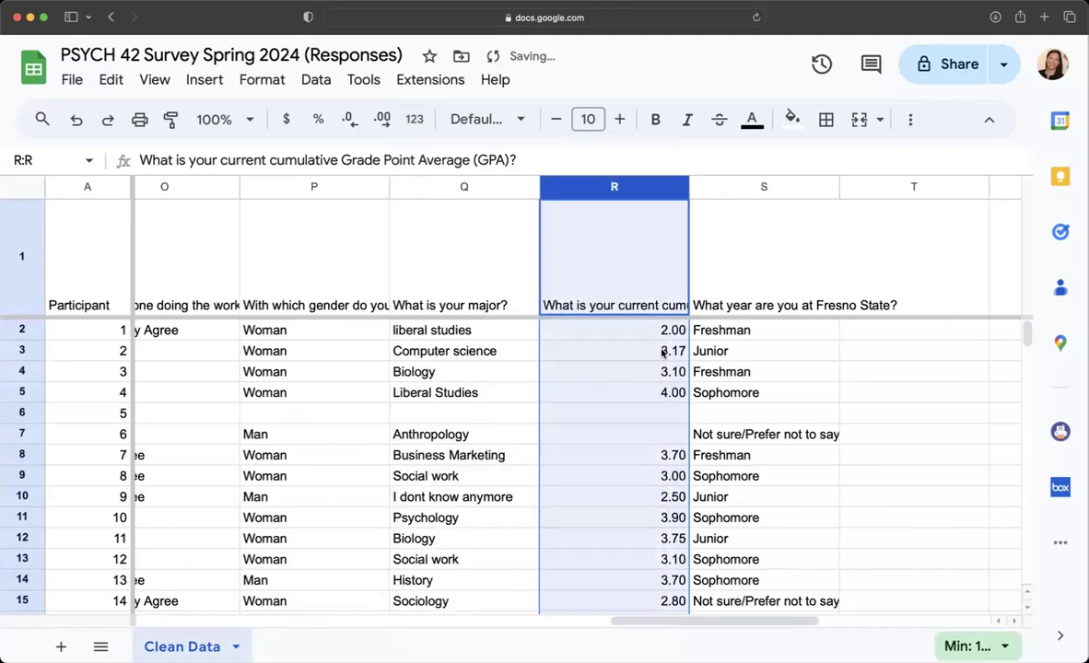
click(638, 578)
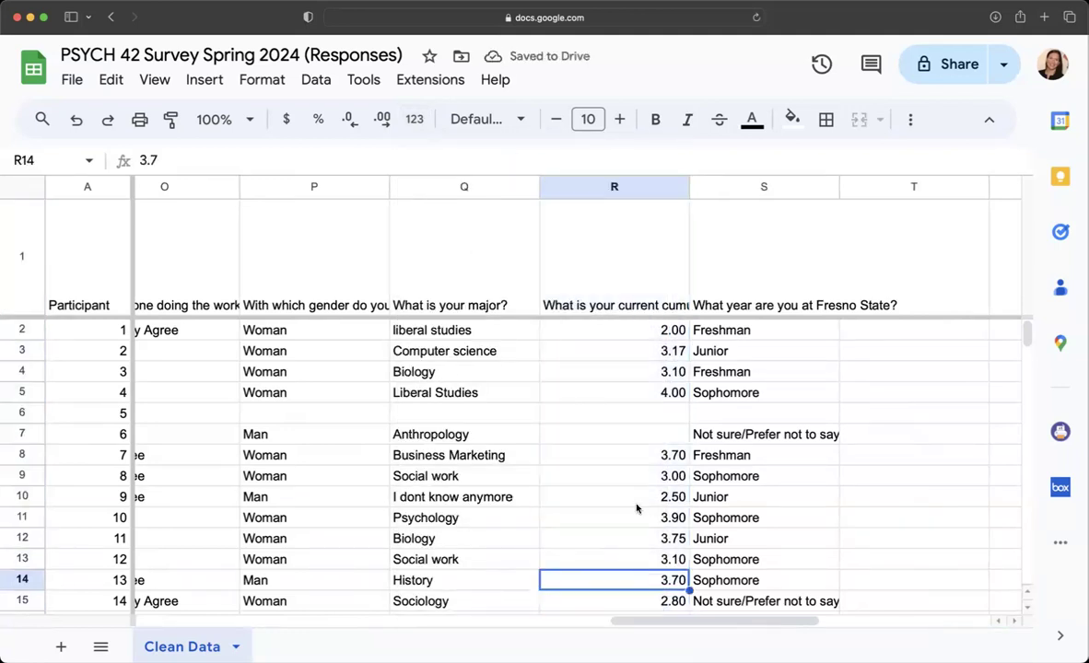
scroll(637, 508, down, 6)
scroll(636, 508, up, 6)
Wrap the text of all the question headers in row 1.
scroll(714, 238, left, 2)
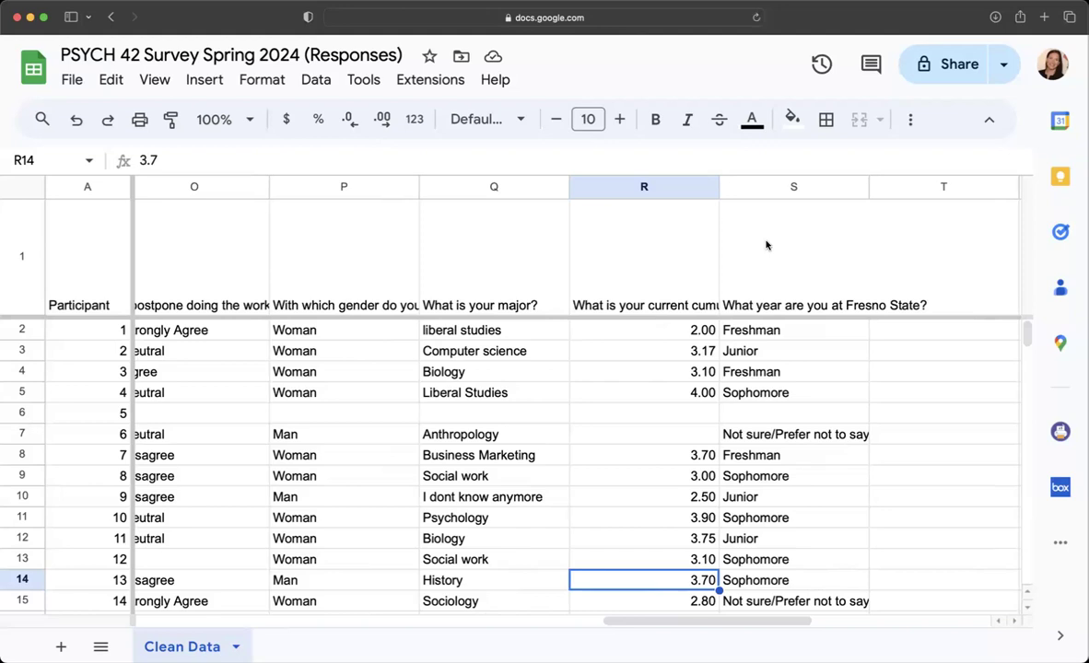
scroll(328, 289, left, 10)
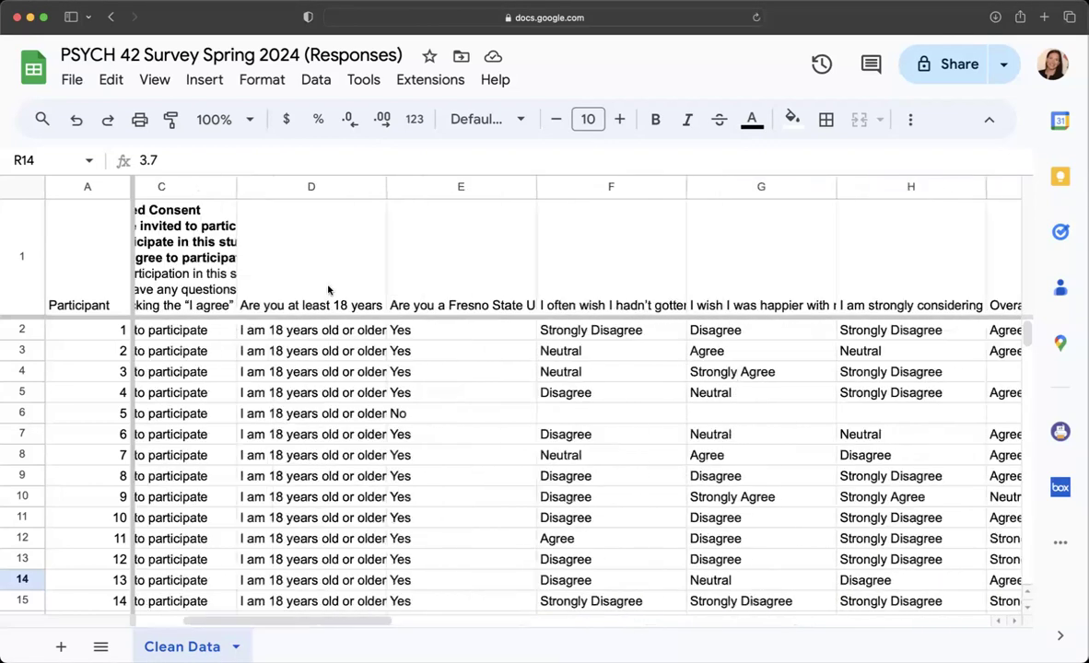
scroll(127, 272, left, 2)
click(38, 257)
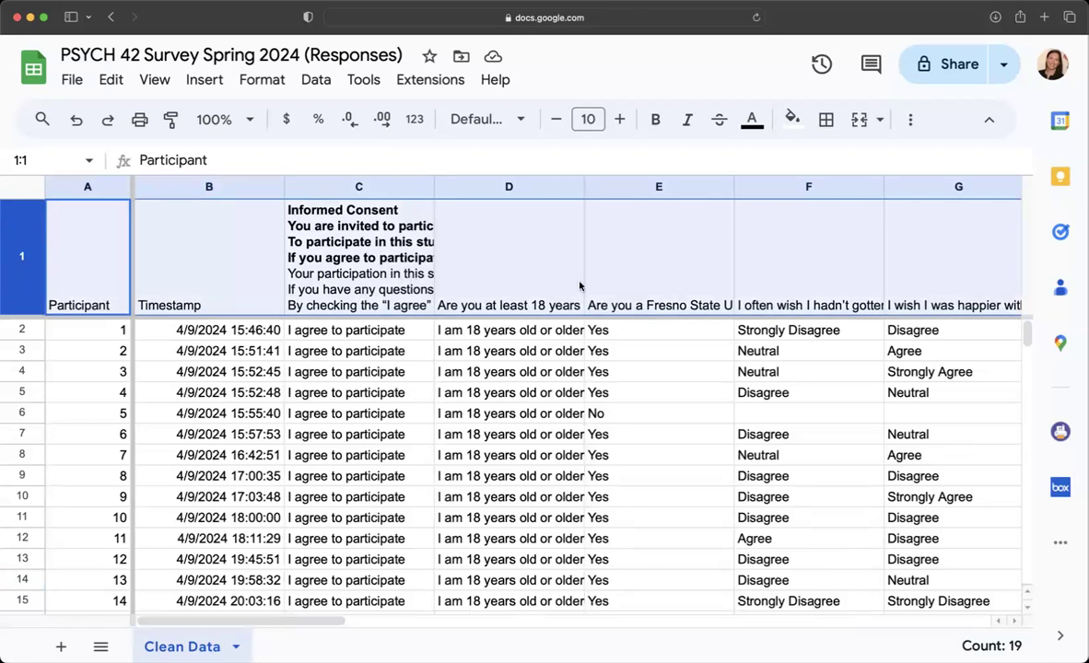
click(725, 254)
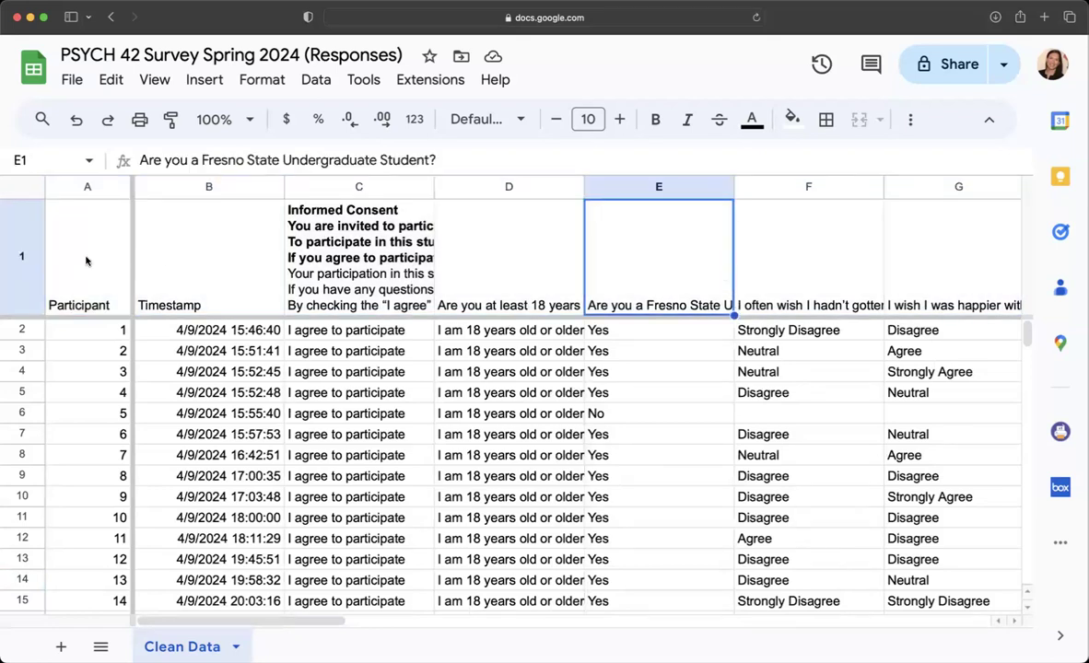
click(34, 236)
click(910, 121)
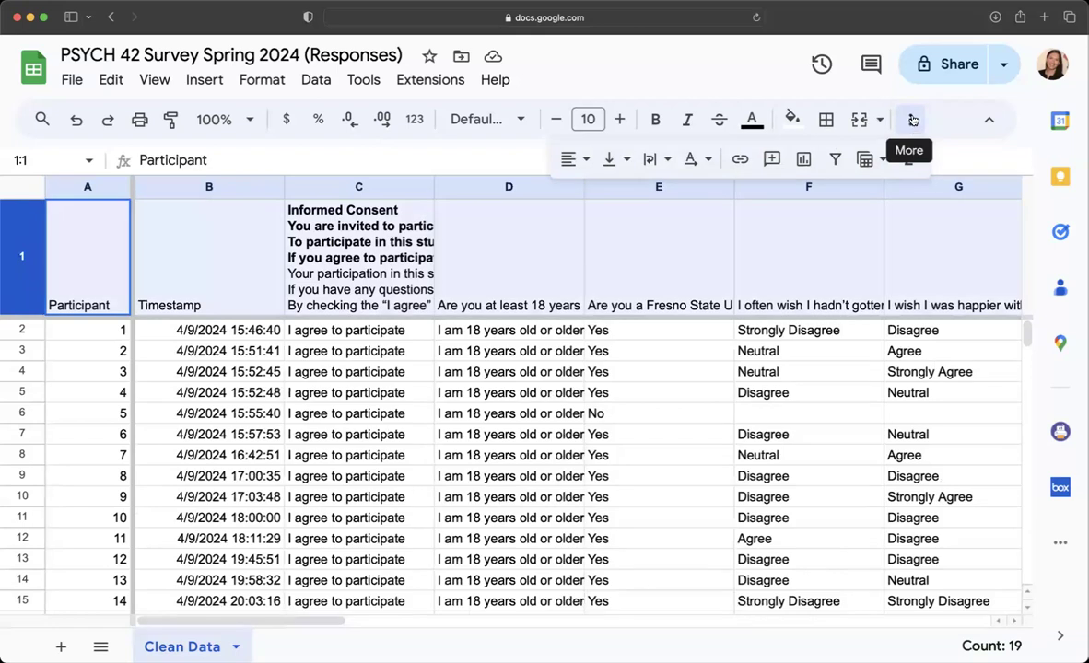
click(665, 162)
click(689, 194)
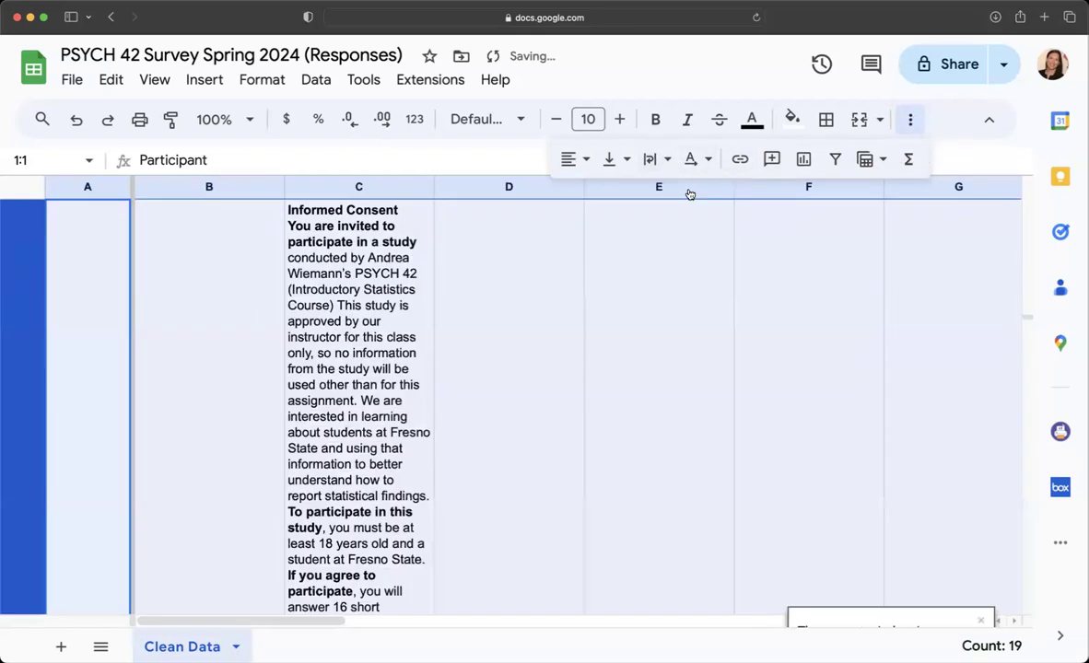
Shorten the column C header to "Informed Consent" by deleting the consent text below it, and remove its bold formatting.
click(381, 273)
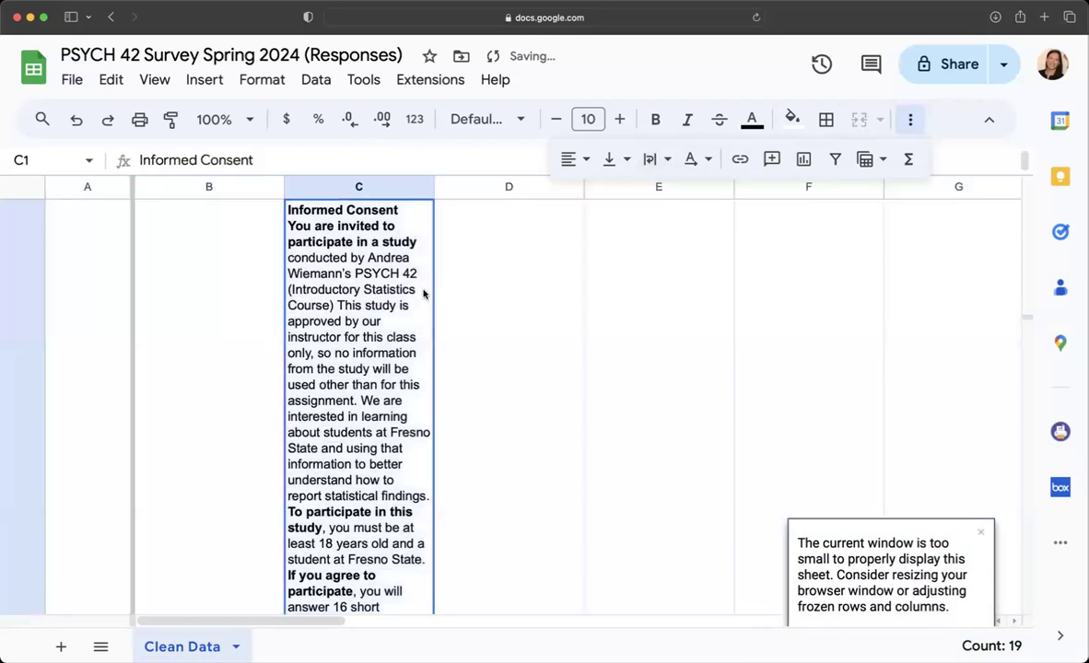
double_click(339, 264)
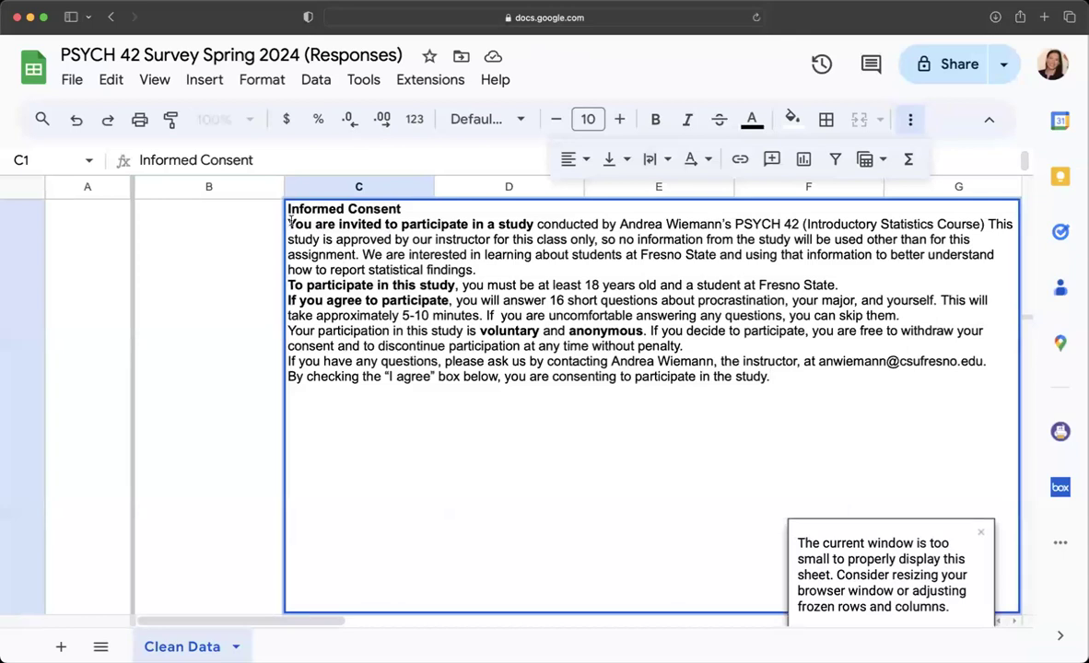
drag(287, 224, 863, 396)
key(BackSpace)
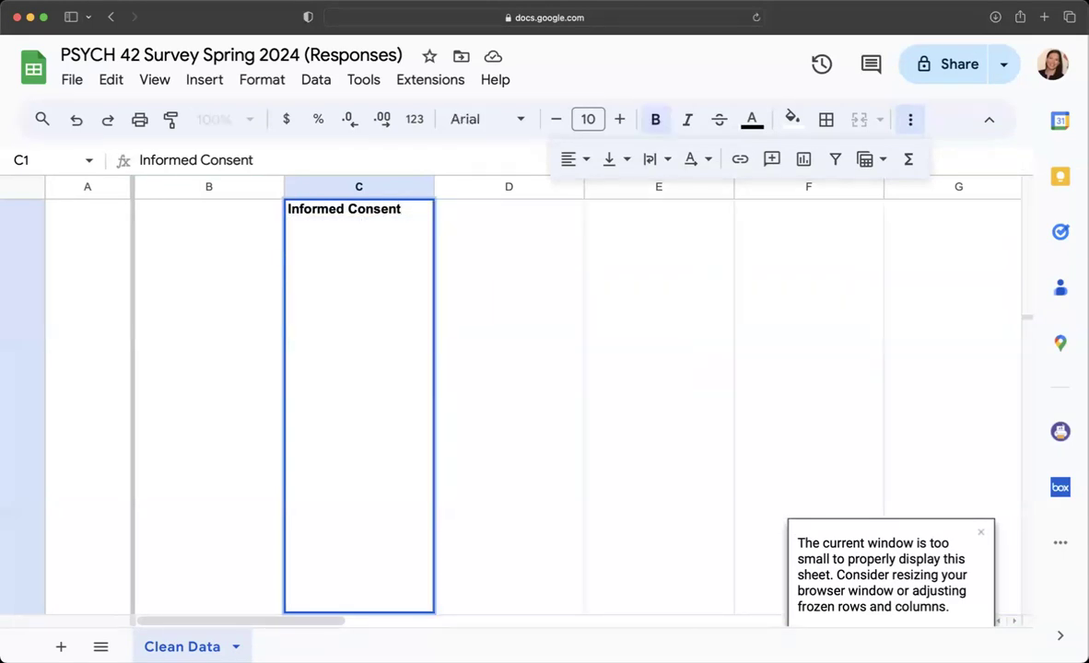
key(Return)
click(389, 267)
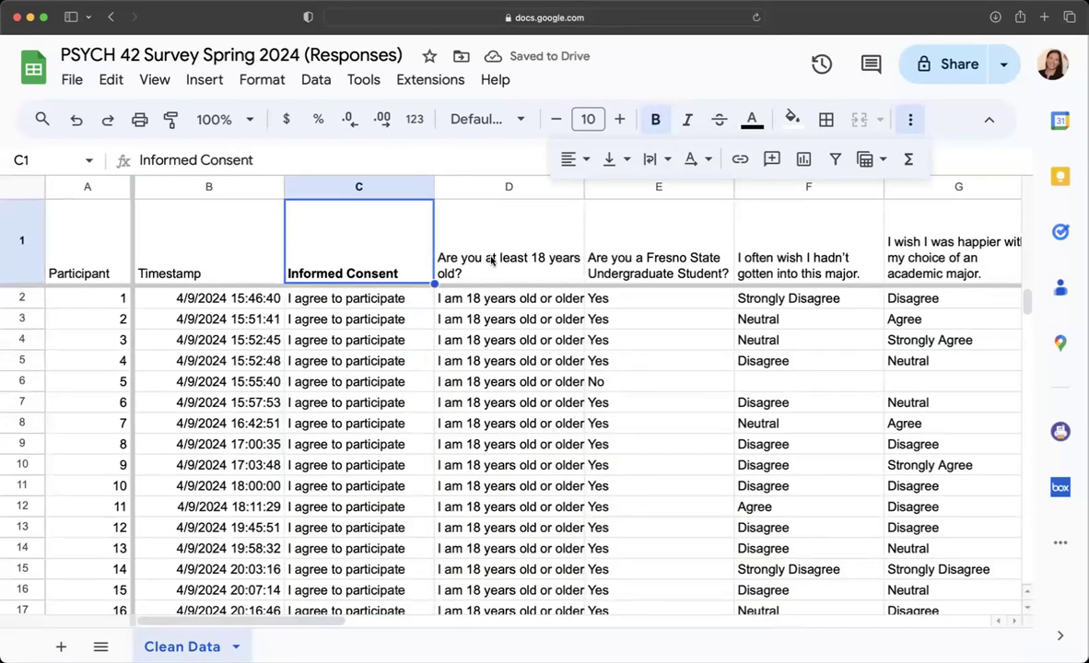
key(super+b)
click(505, 345)
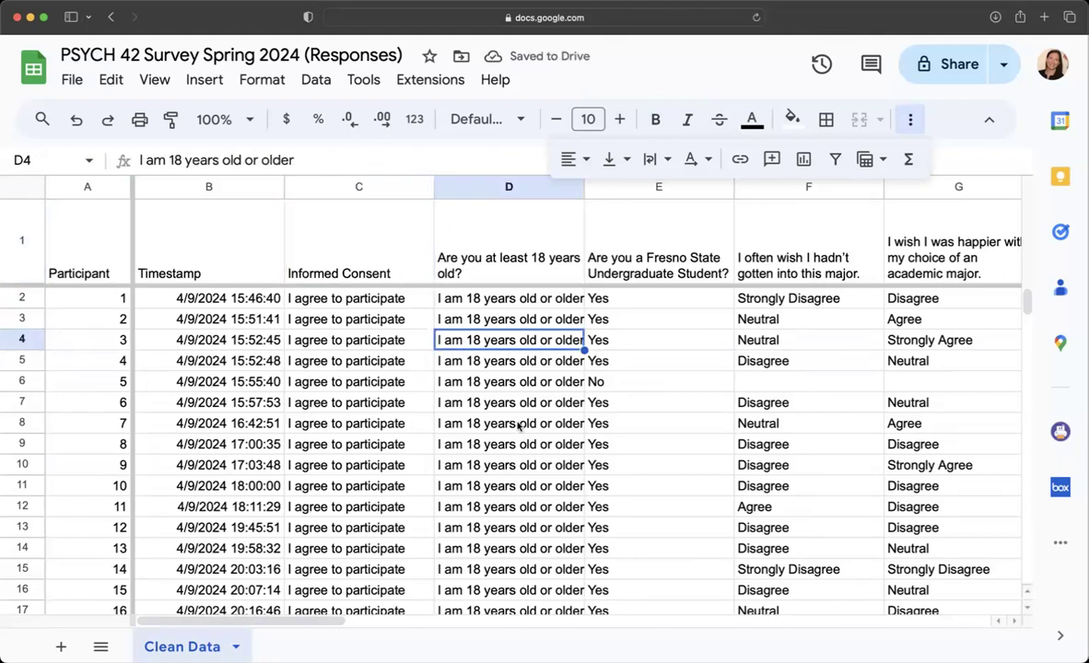
click(9, 221)
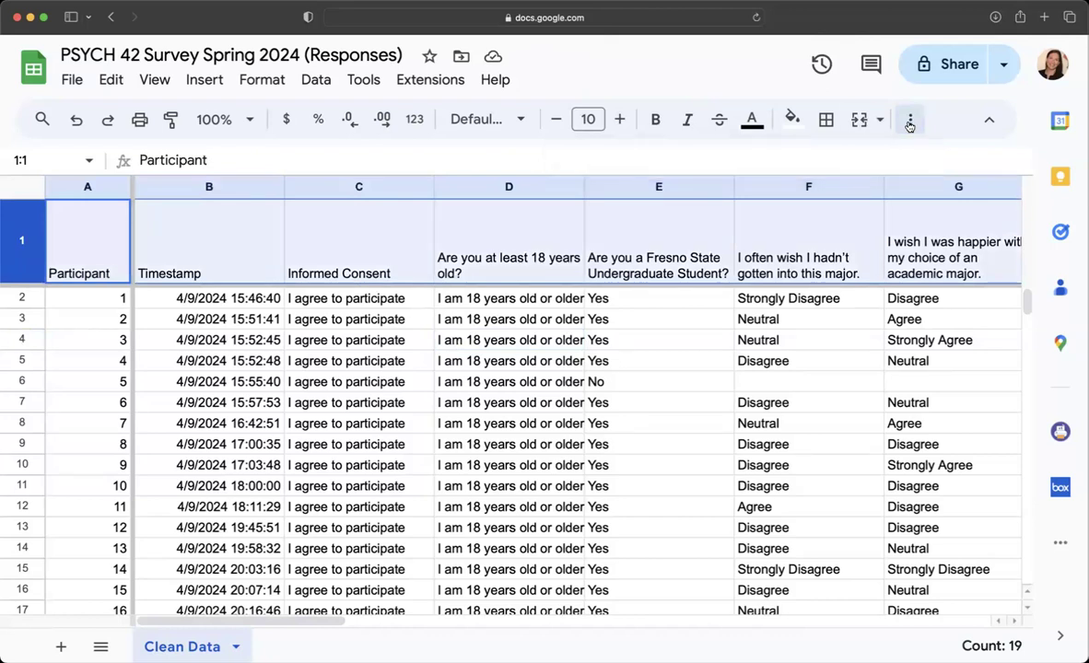
click(575, 321)
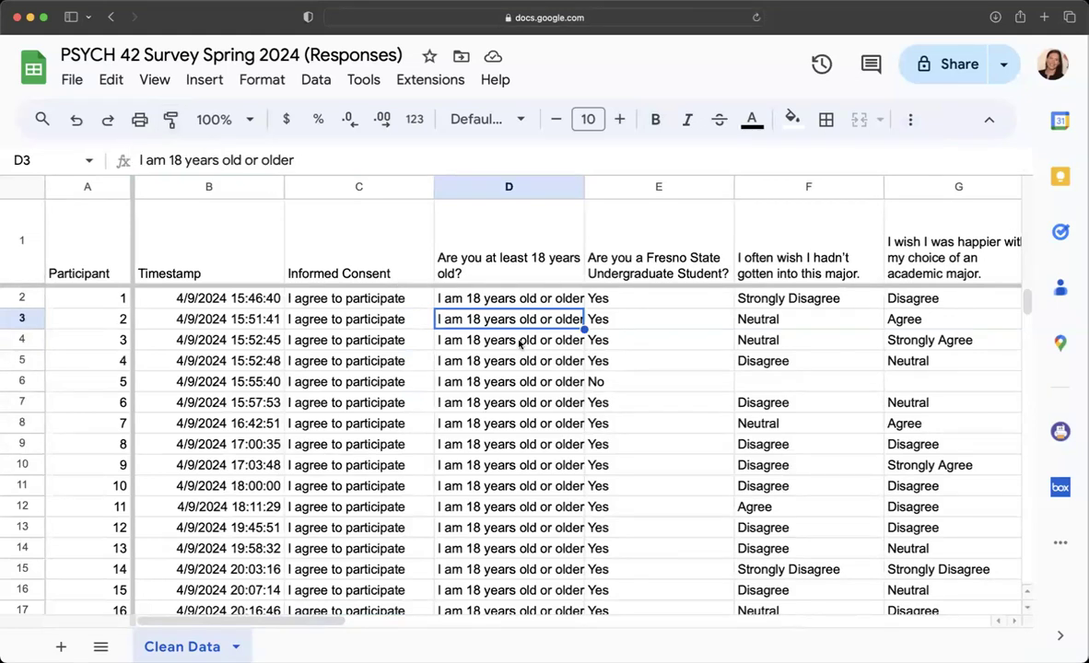
Fill the Informed Consent column with dark gray and copy its formatting to the "Are you at least 18 years old?" column.
click(408, 187)
click(791, 119)
click(866, 194)
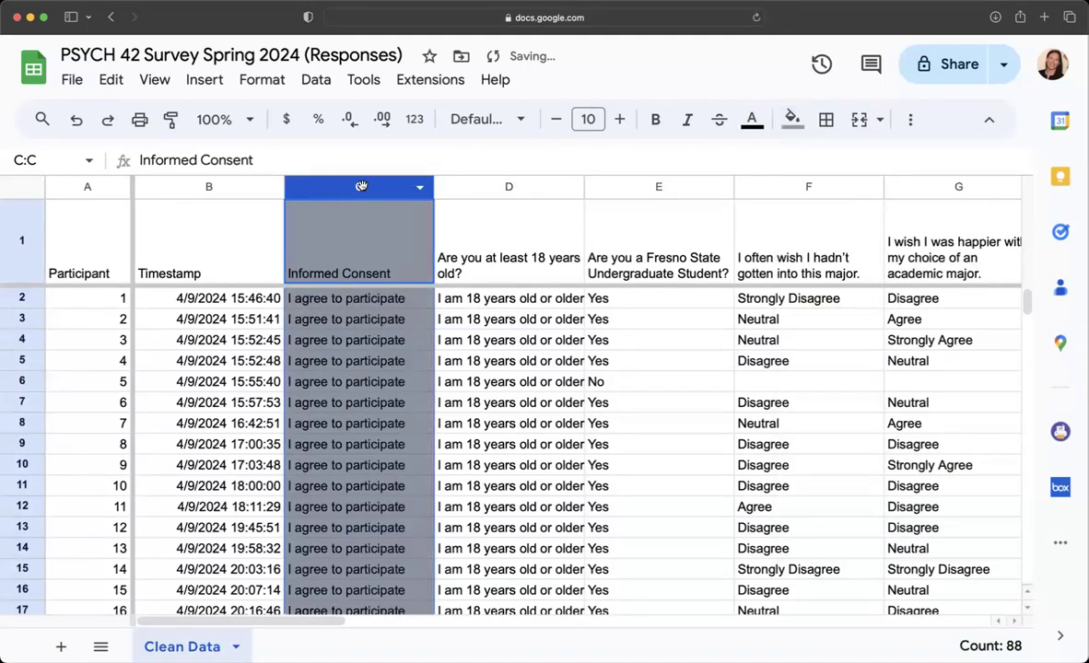
click(170, 119)
click(493, 189)
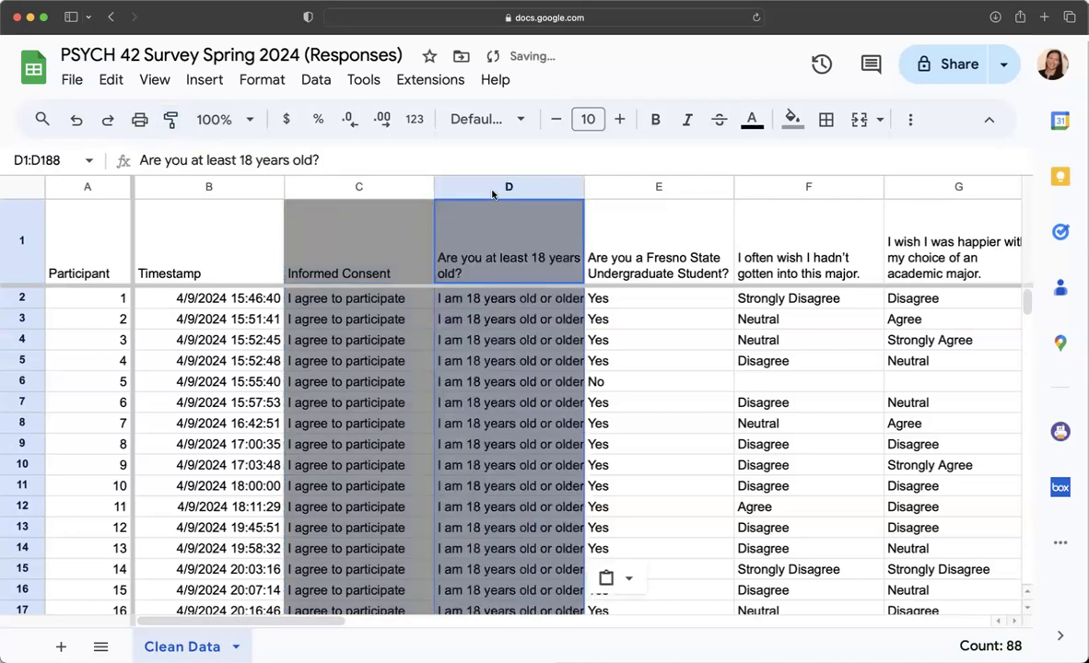
click(650, 300)
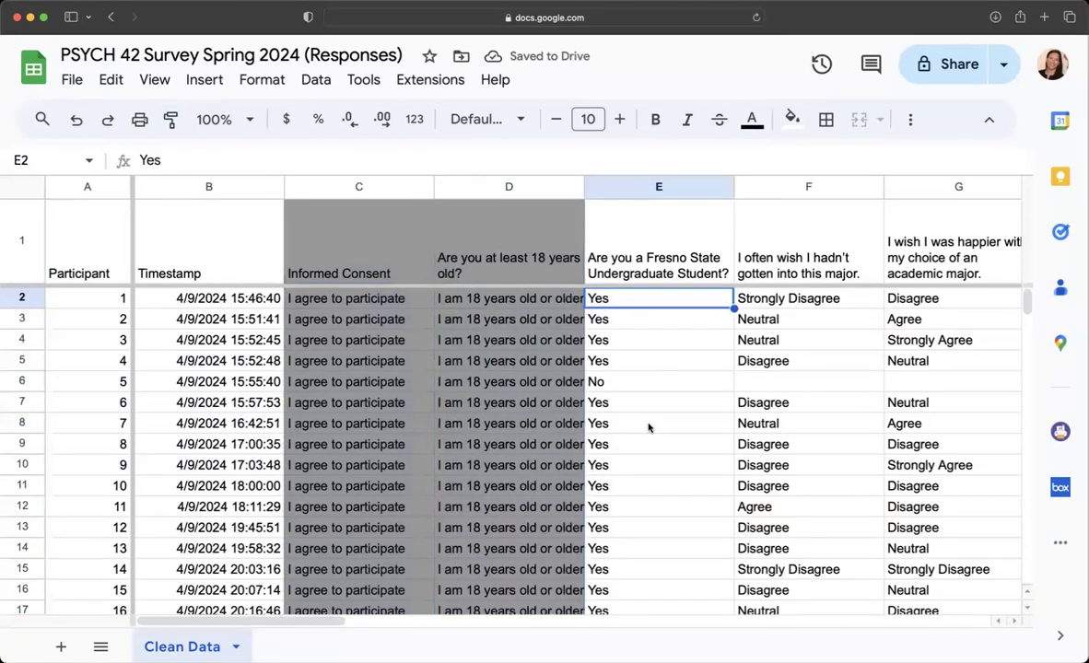
Undo the gray fill on columns C and D.
key(super+z)
key(super+z)
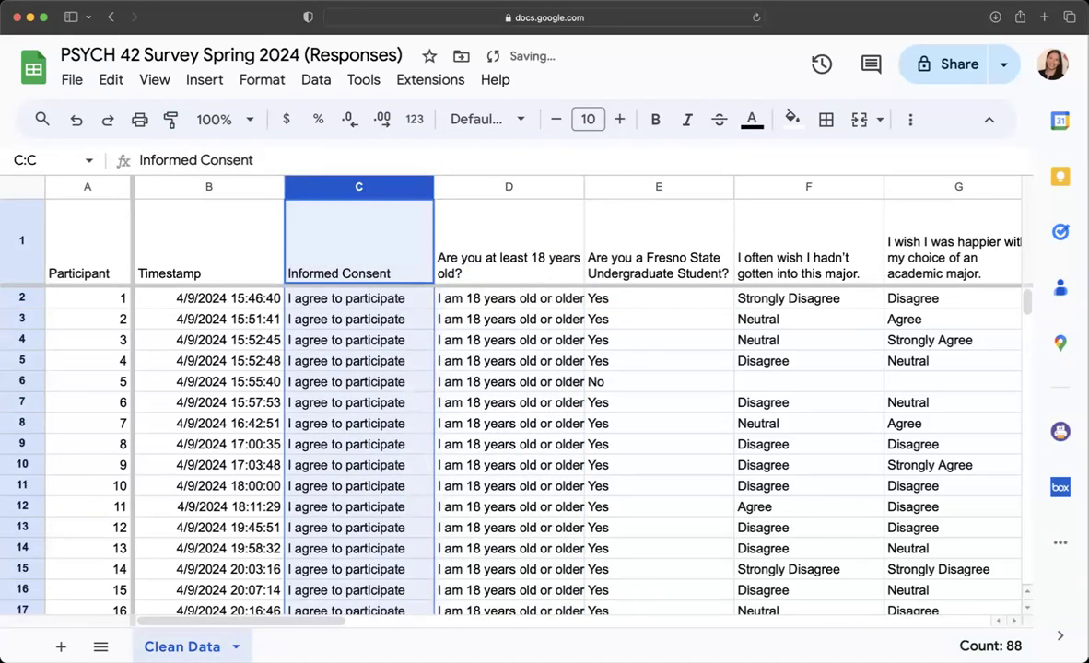
click(648, 427)
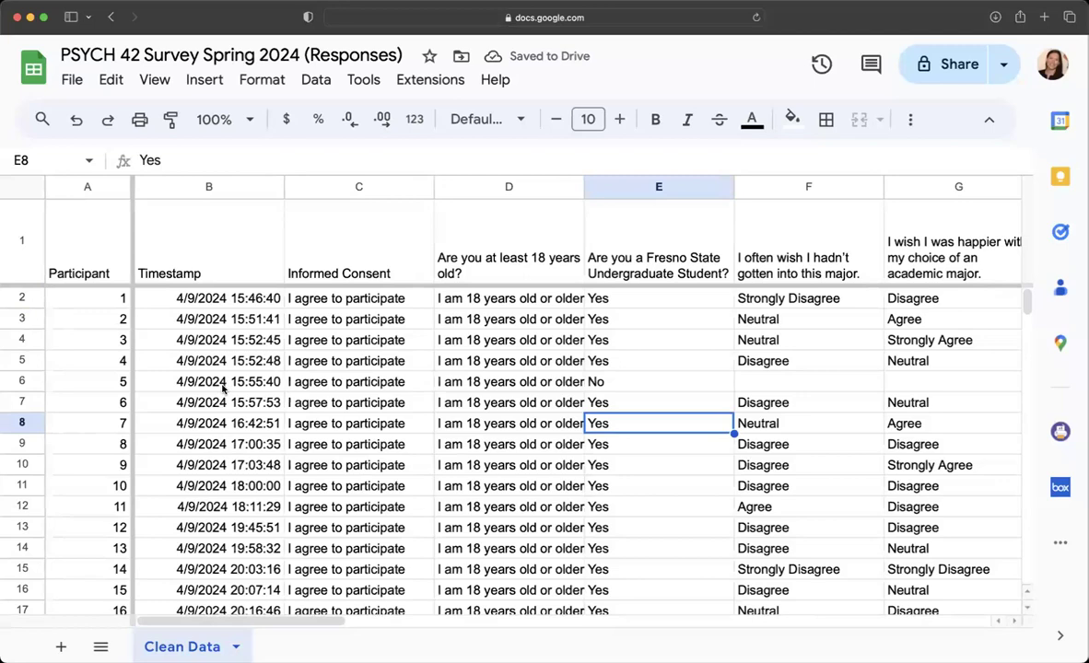
Insert a blank column to the left of the cumulative Grade Point Average (GPA) column.
scroll(221, 388, right, 3)
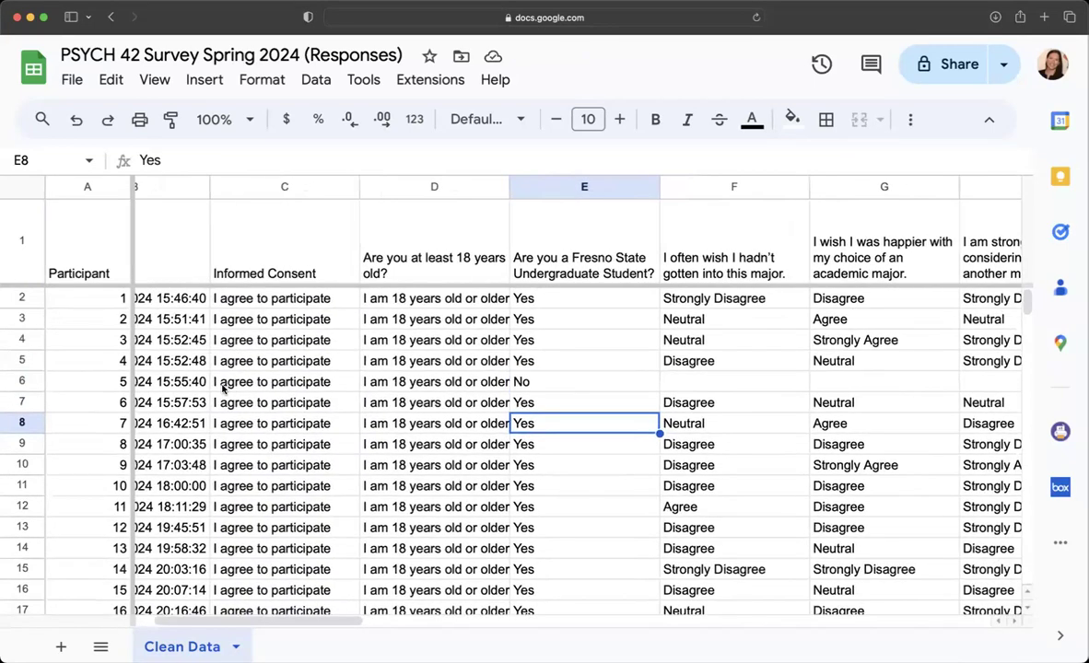
scroll(222, 388, right, 15)
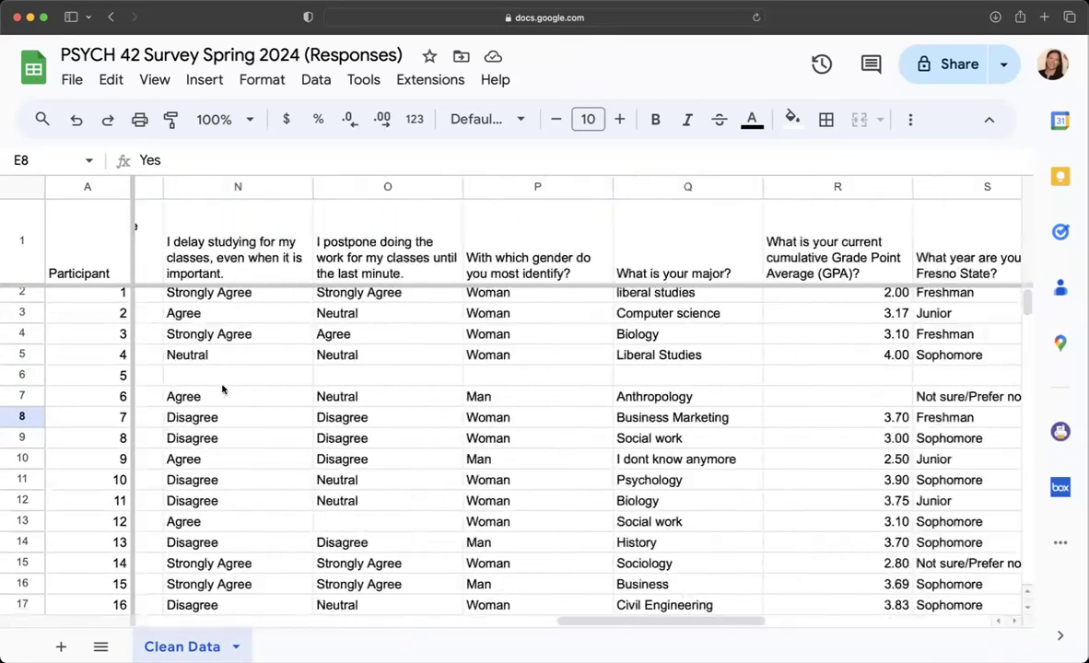
scroll(222, 389, right, 4)
scroll(542, 292, right, 2)
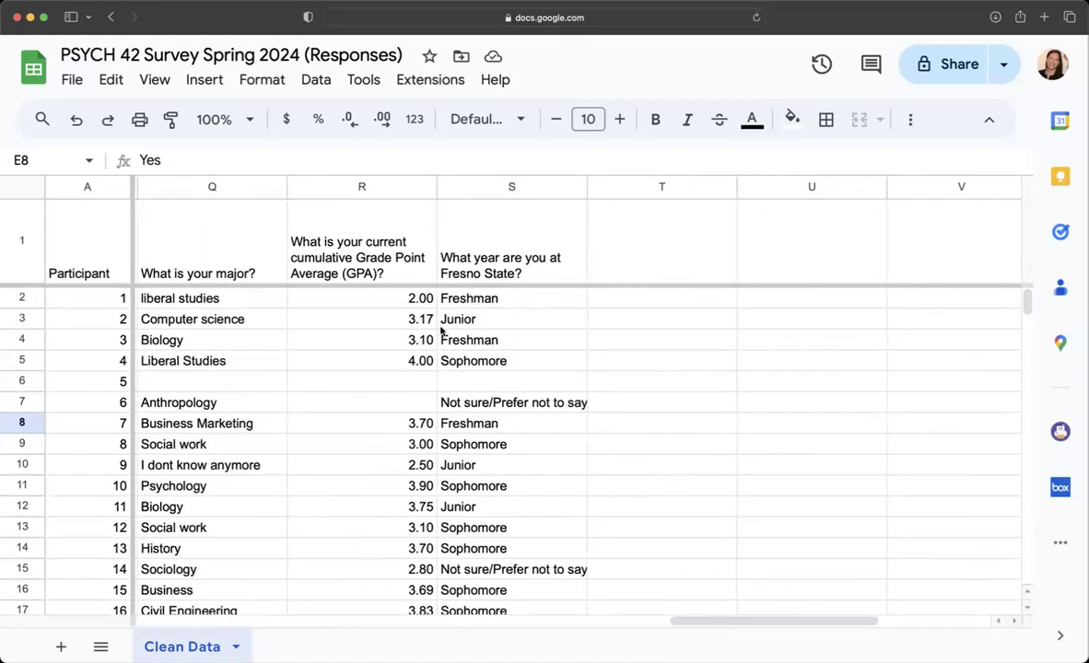
click(397, 305)
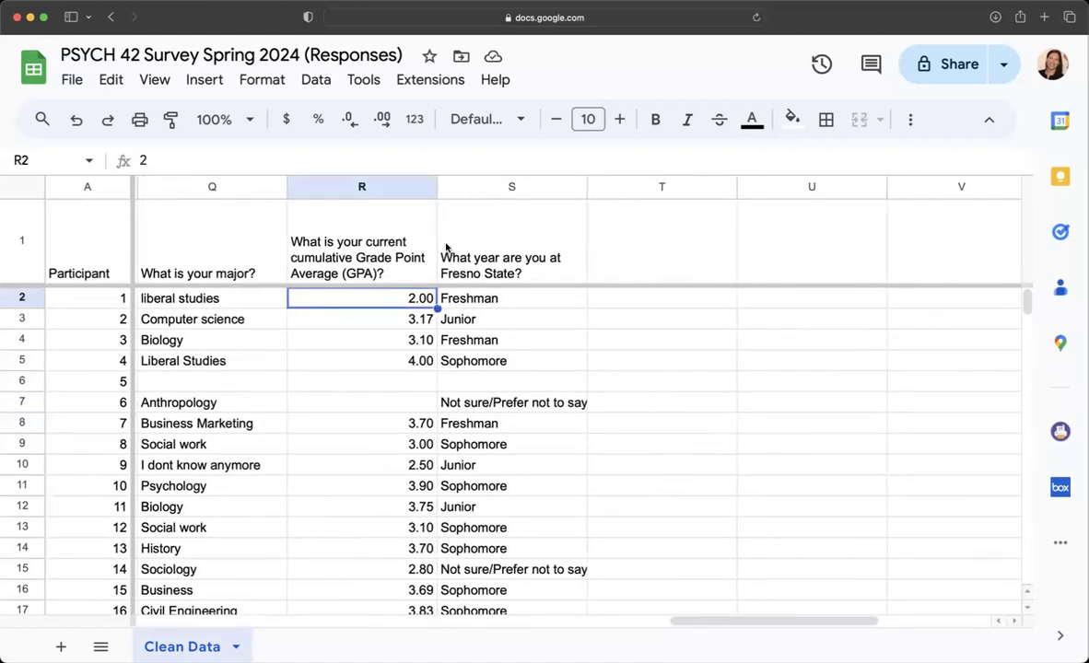
click(385, 188)
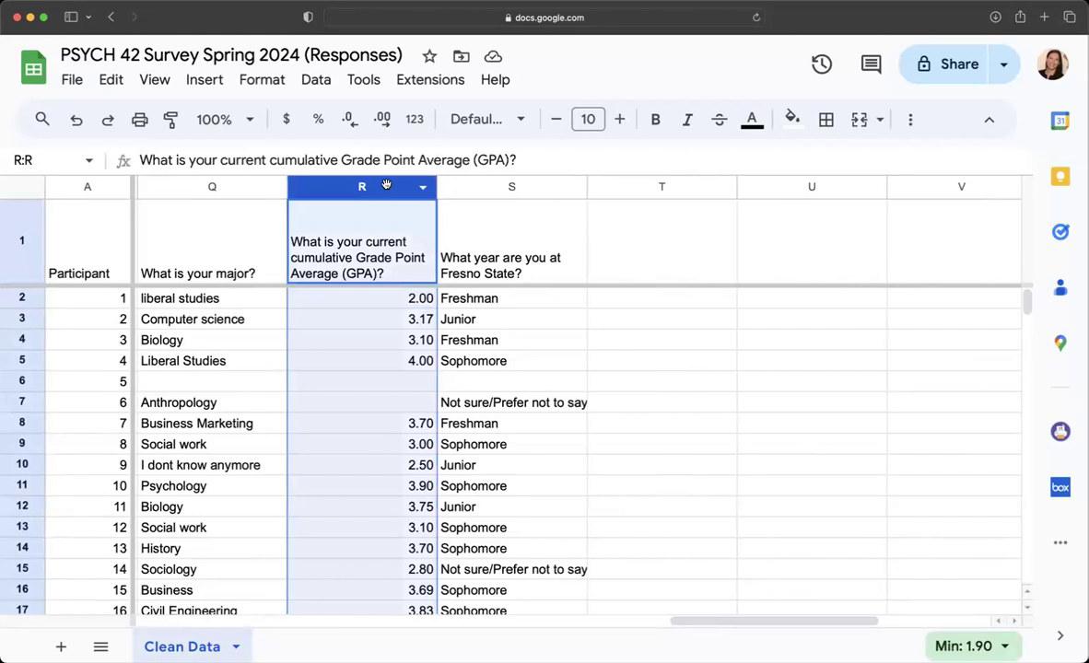
right_click(386, 185)
click(529, 281)
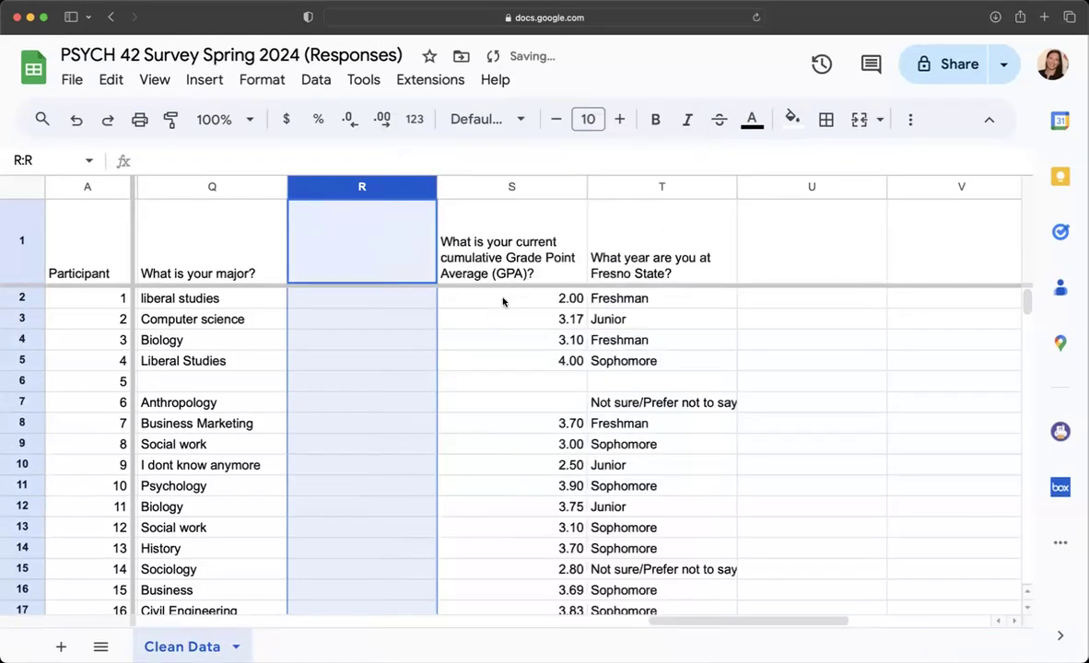
Copy the first eight participants' GPA cells, S2:S9, into R2:R9 of the blank column.
click(503, 301)
shift+click(580, 444)
drag(586, 455, 414, 447)
click(460, 317)
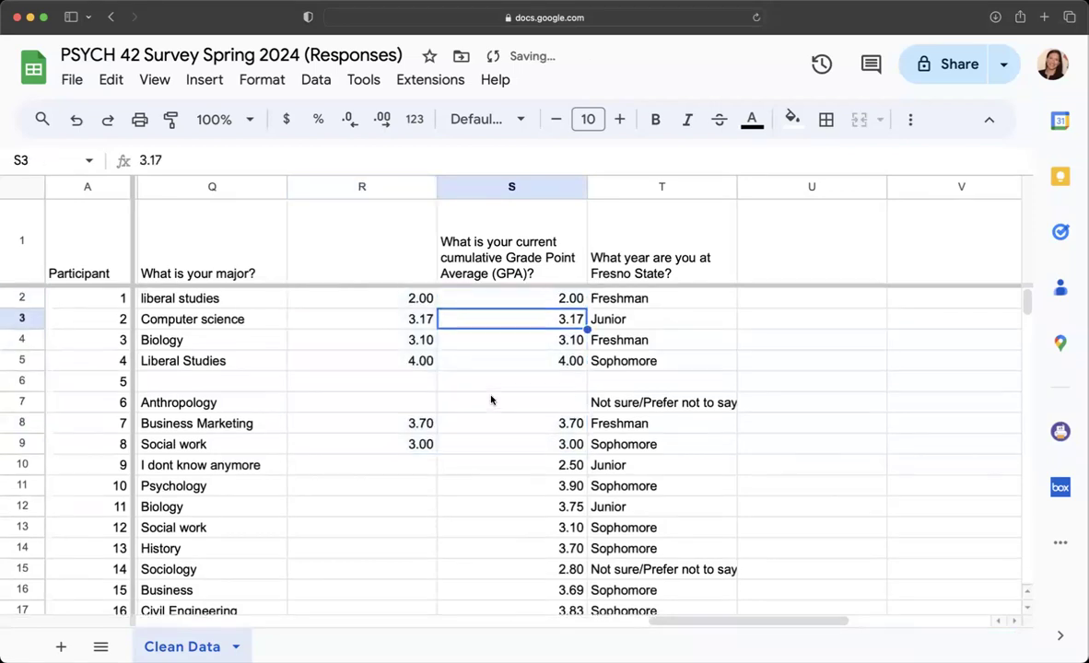
Enter the formula =R2+S2 in cell U2 to add the first participant's two GPA values.
drag(373, 295, 534, 301)
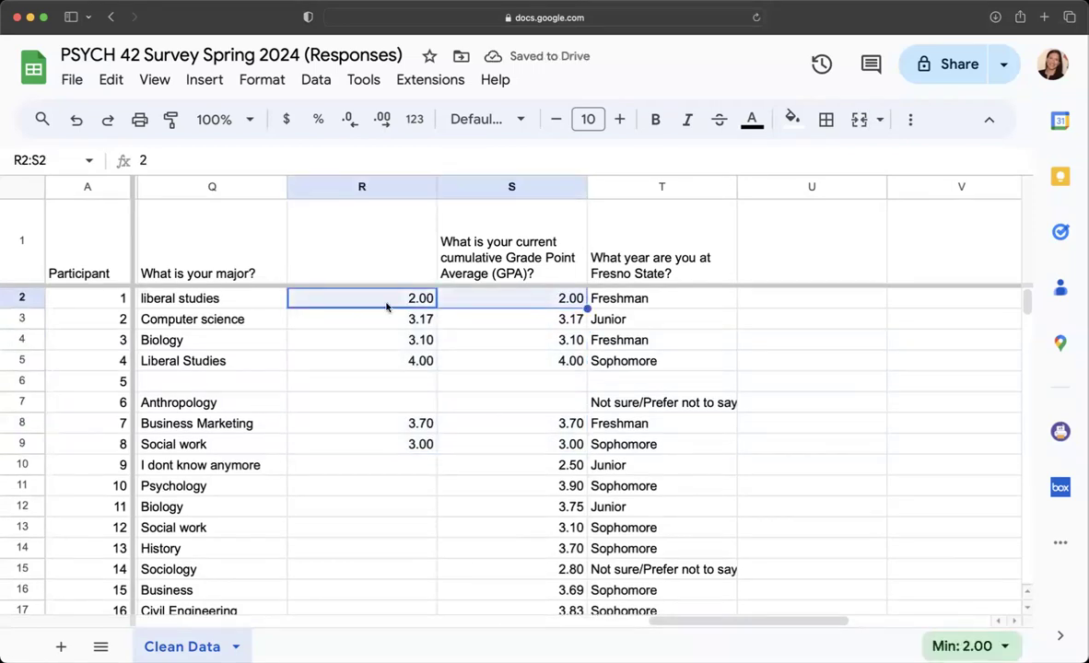
click(769, 298)
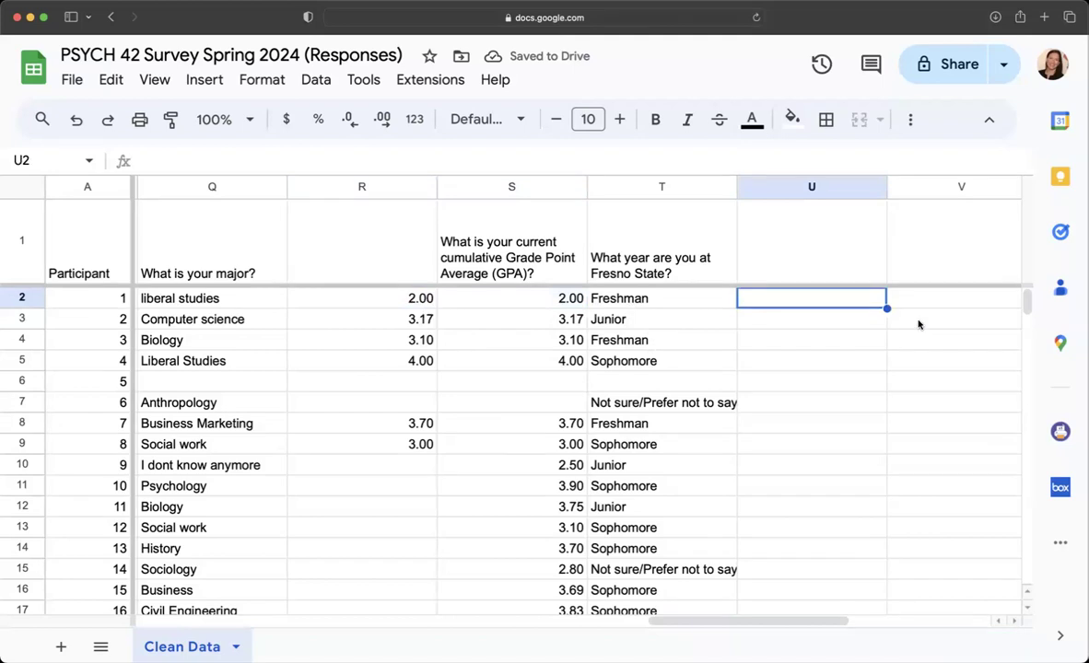
text(=)
click(393, 297)
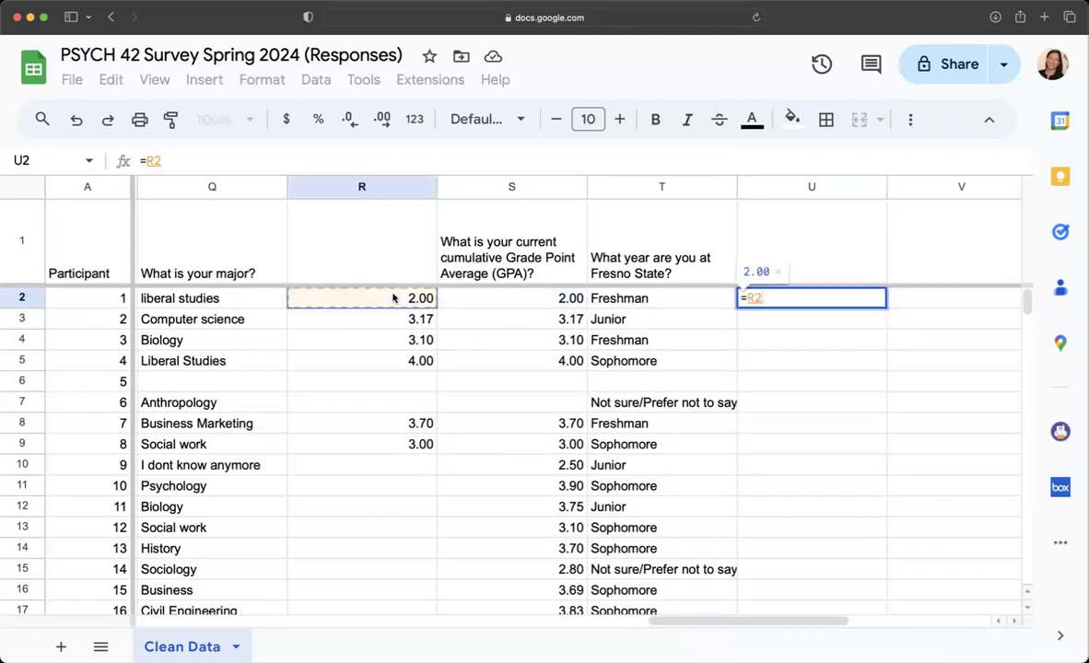
text(+)
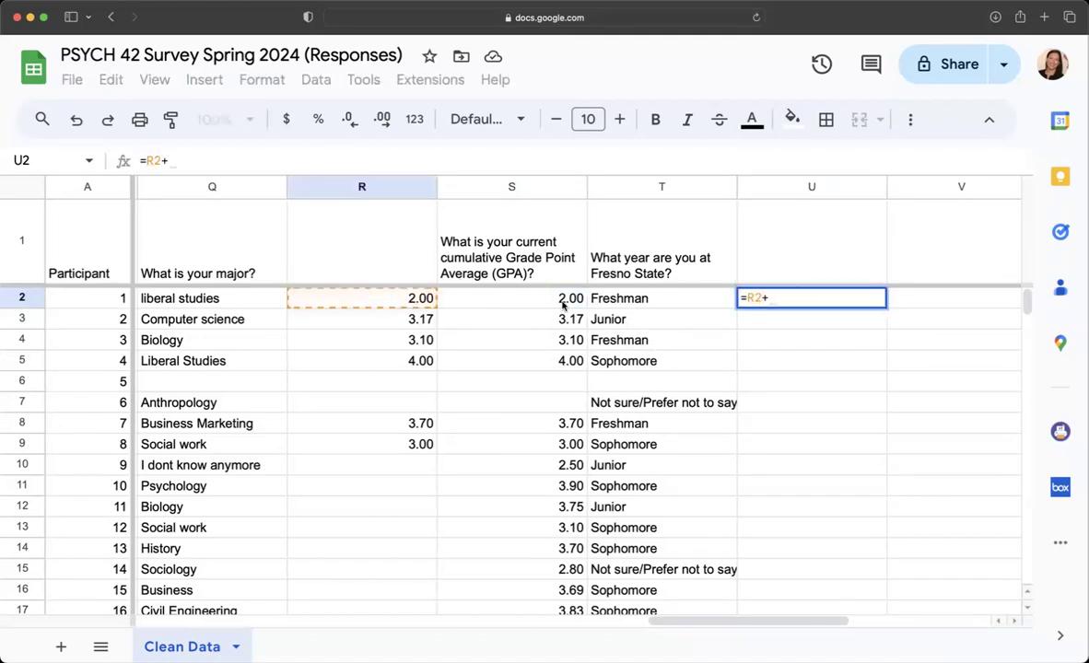
click(562, 300)
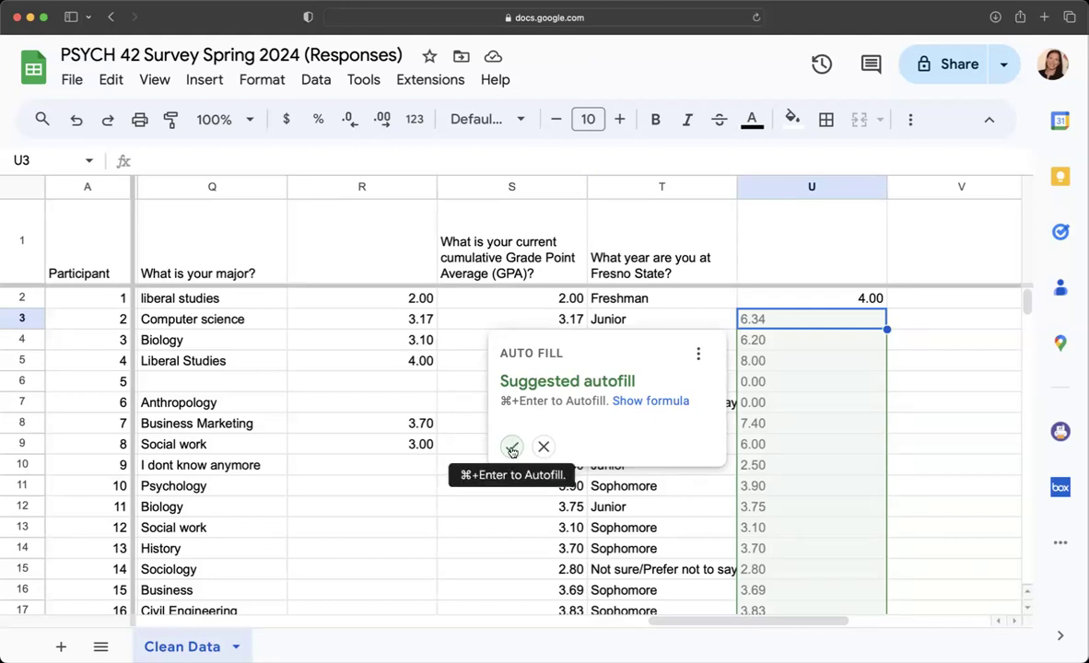
Decline the suggested autofill and fill the formula from U2 down to U13 manually.
click(542, 446)
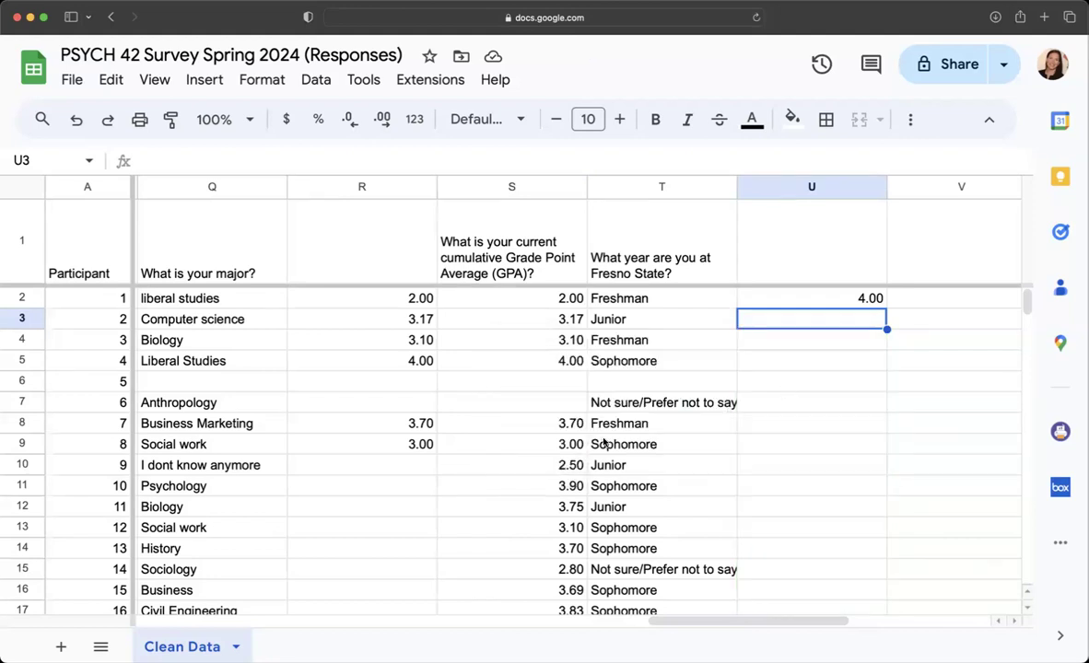
click(880, 303)
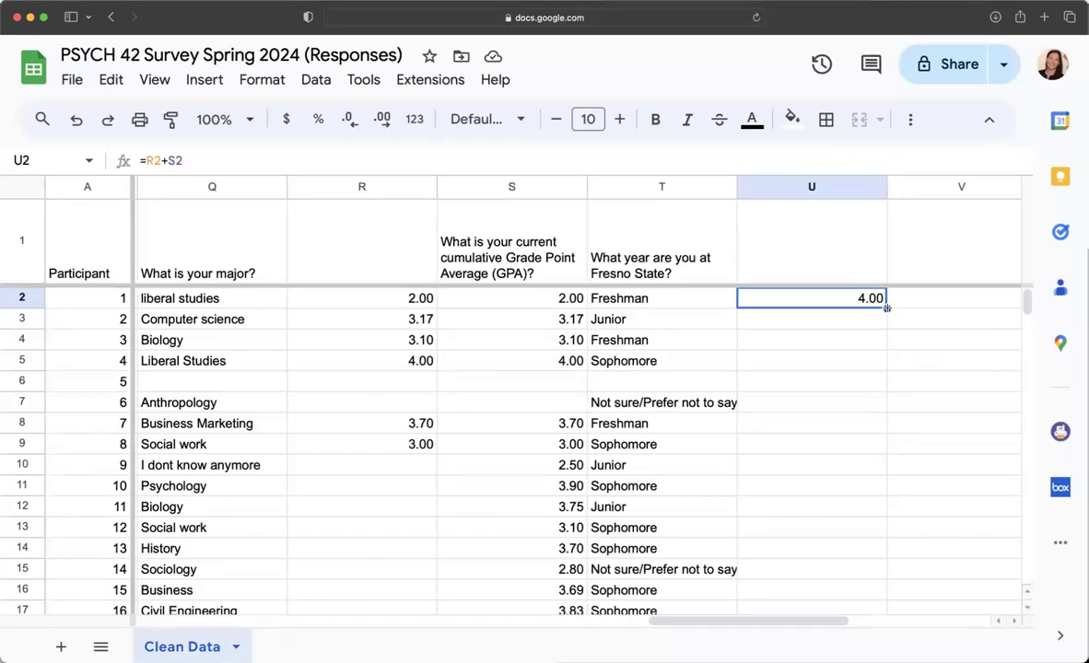
drag(886, 308, 918, 520)
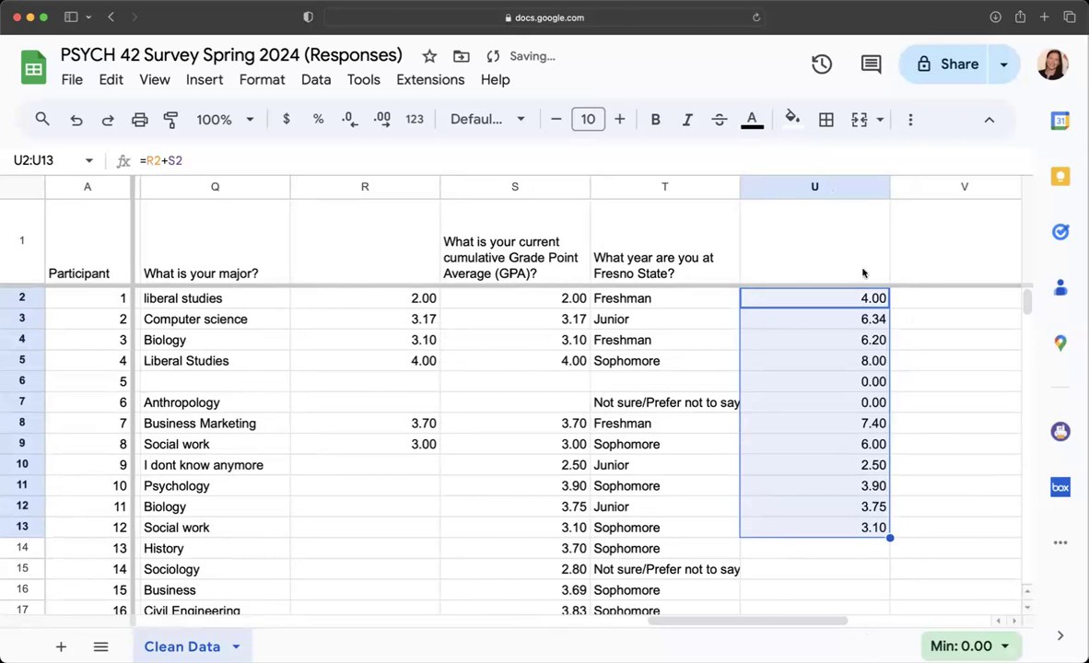
Undo the column U formulas, the copied GPA values and the inserted column.
key(super+z)
key(super+z)
key(super+z)
key(super+z)
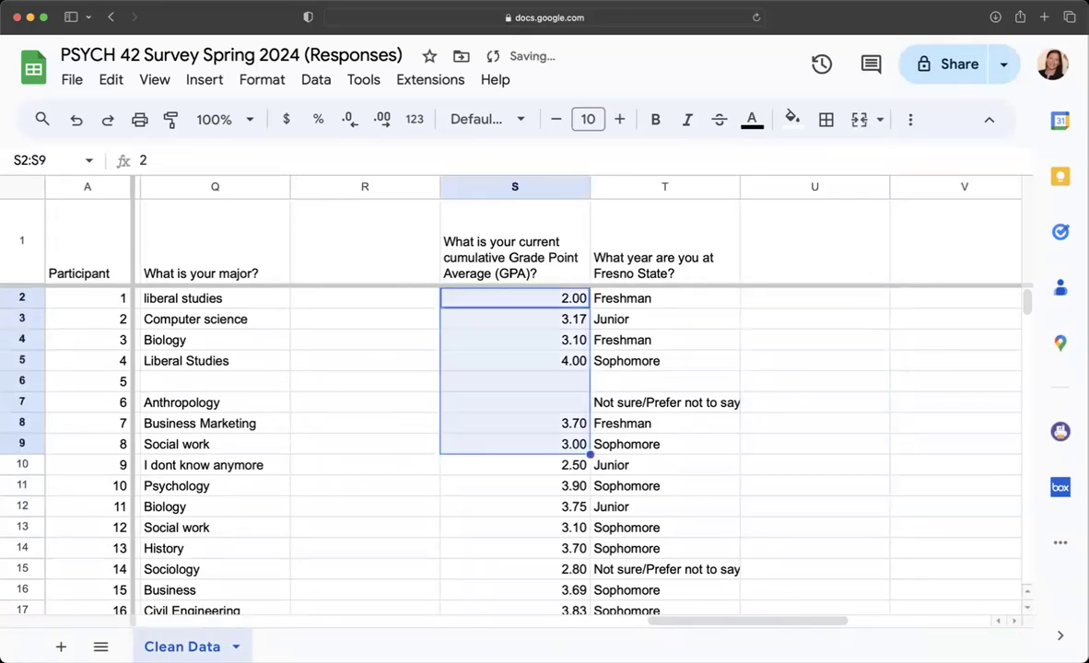
click(692, 388)
scroll(692, 389, left, 15)
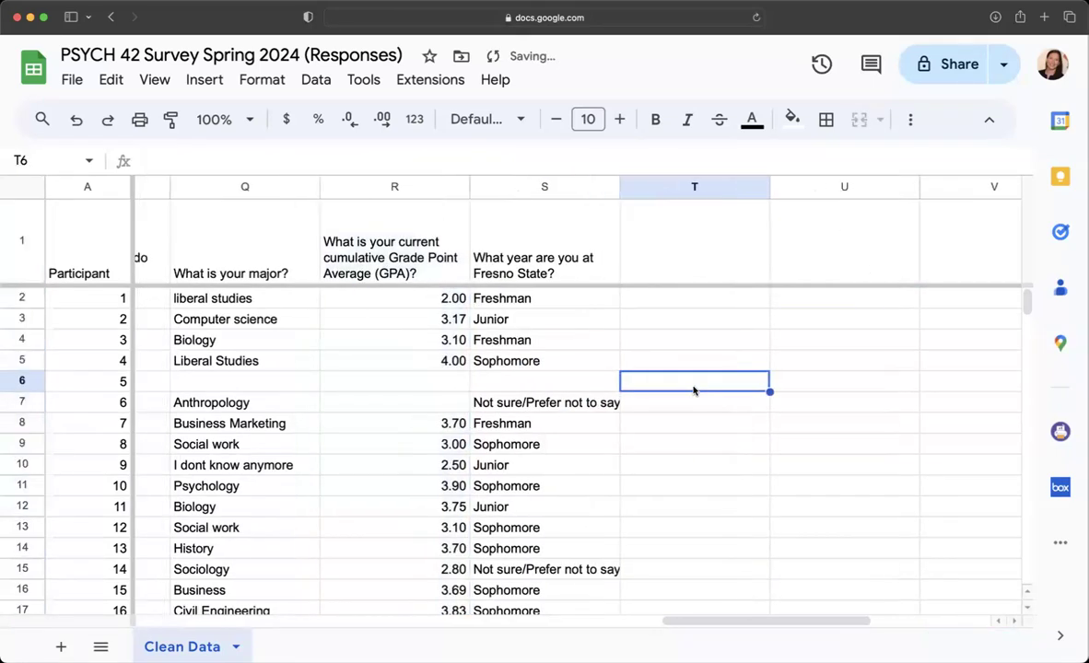